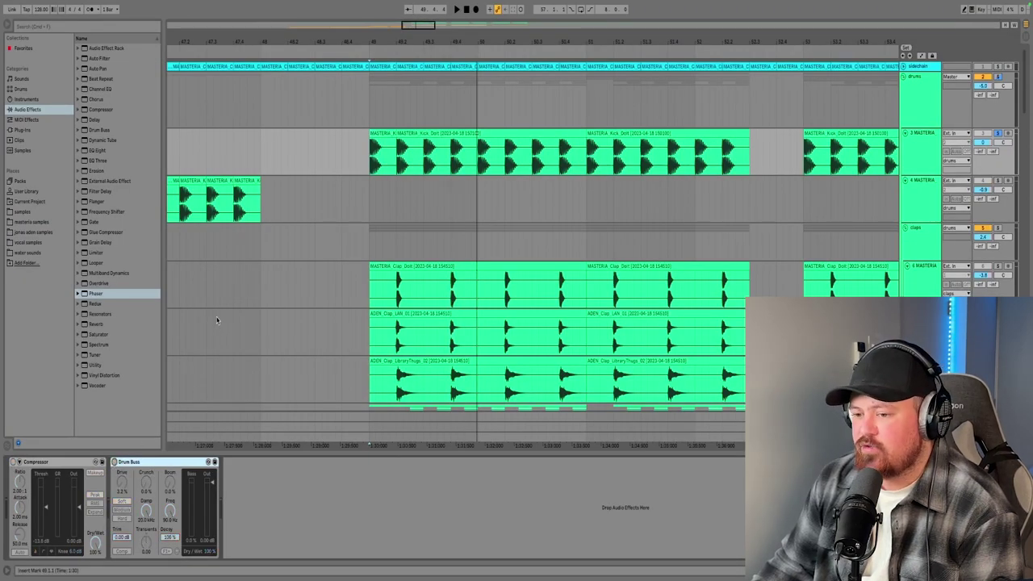
# Step: Audition the soloed MASTERIA kick track from bar 49, the start of the drop
pyautogui.press('space')
pyautogui.press('space')
pyautogui.press('space')
pyautogui.press('space')
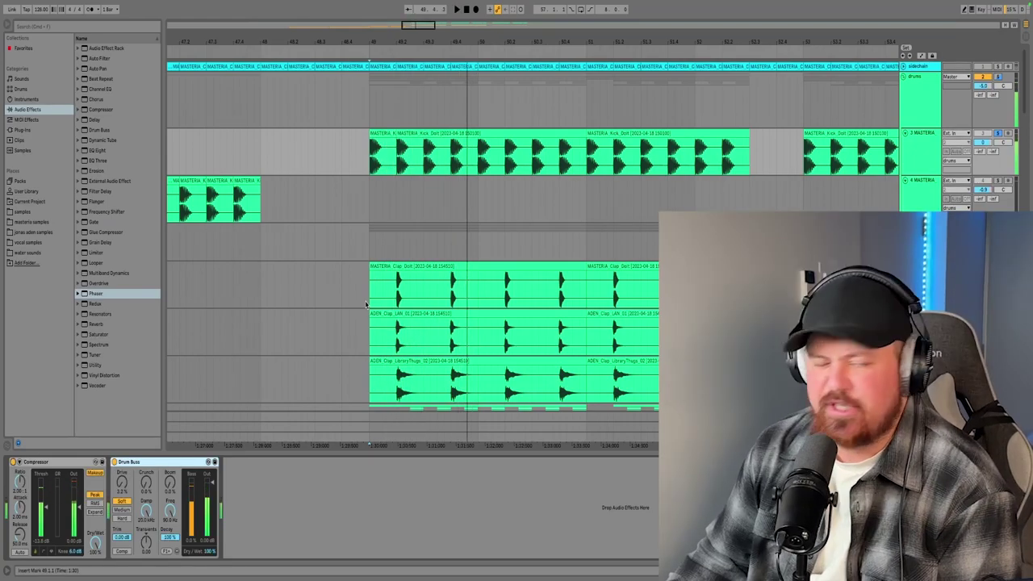
# Step: Audition the three clap layers from bar 49 by soloing each one in turn, and the whole claps group together
pyautogui.scroll(-3, 371, 290)
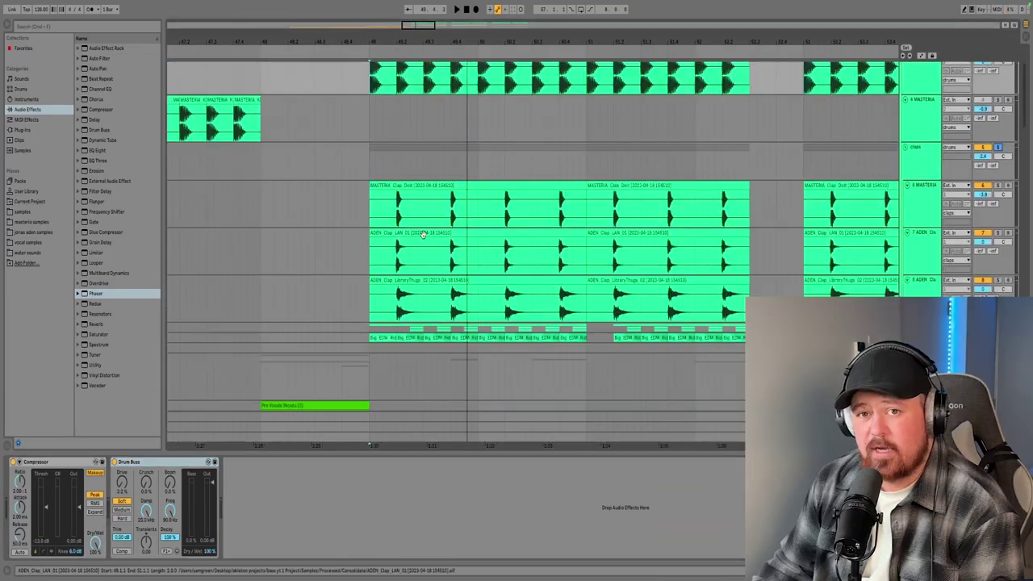
pyautogui.scroll(-1, 393, 251)
pyautogui.click(429, 235)
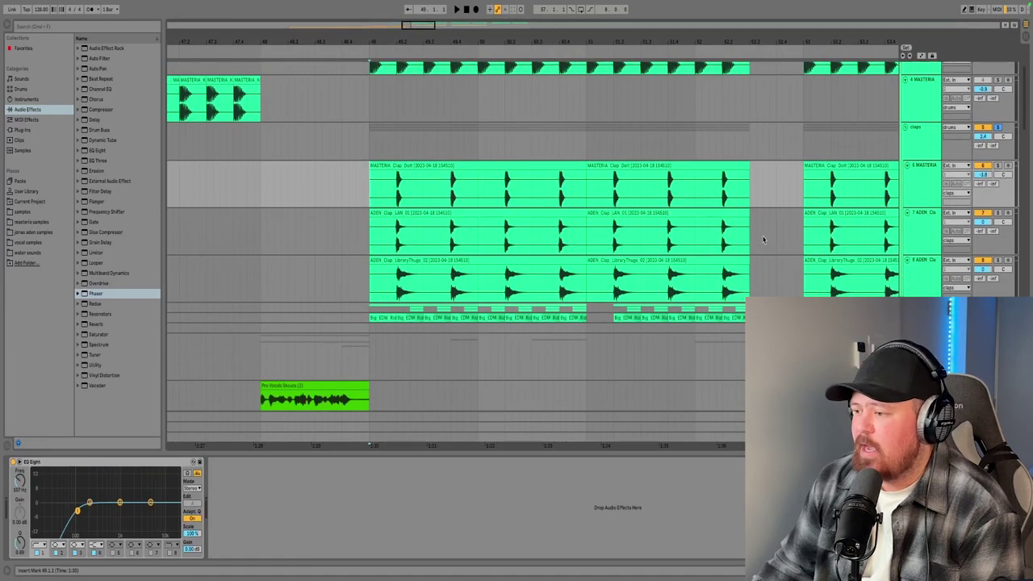
pyautogui.press('space')
pyautogui.click(997, 213)
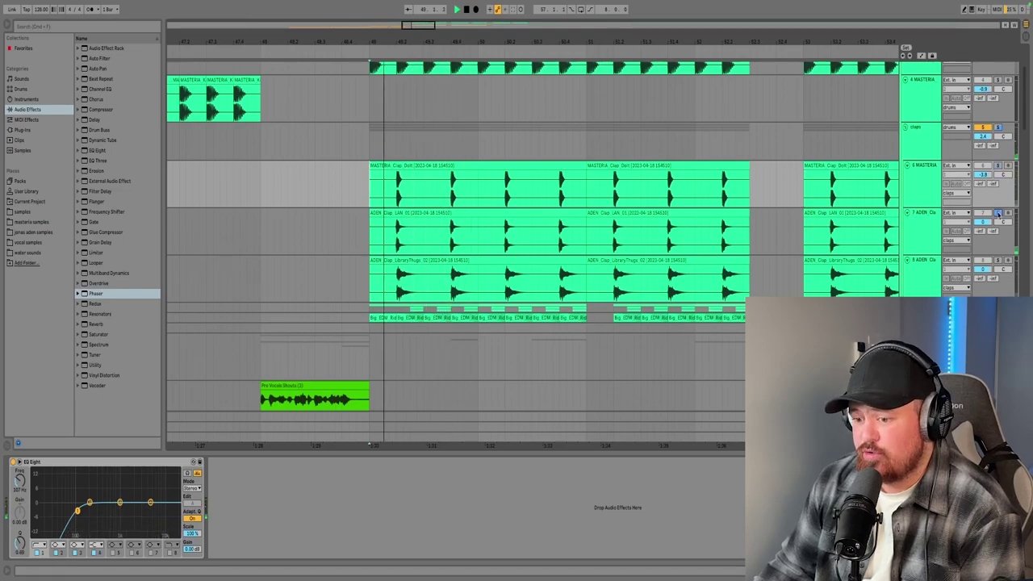
pyautogui.click(997, 261)
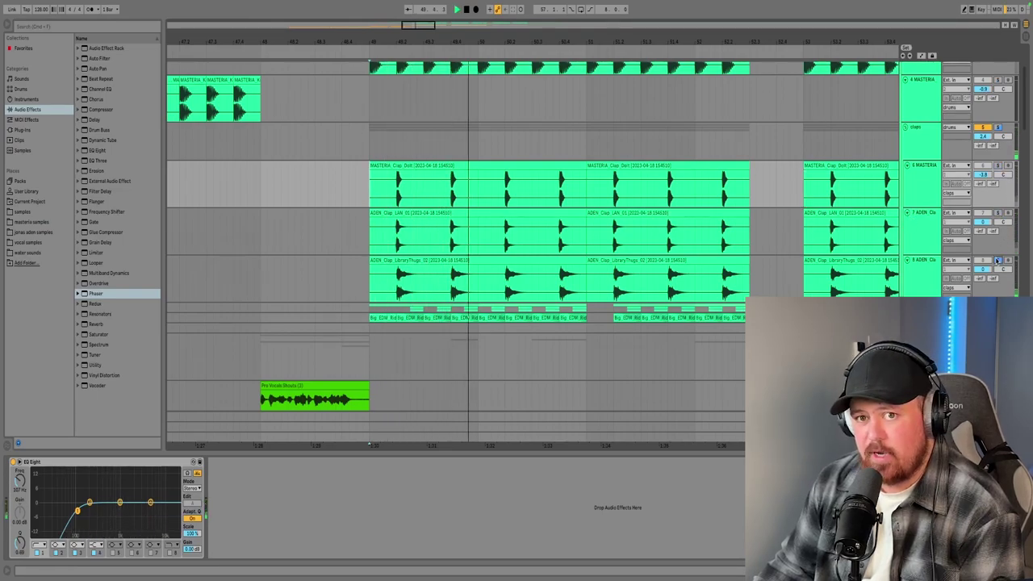
pyautogui.click(997, 127)
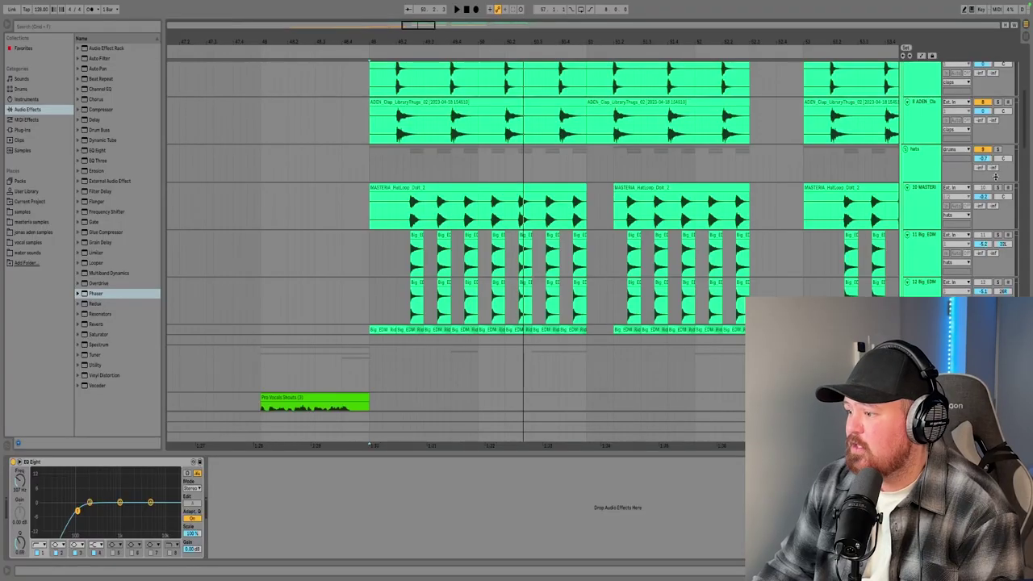
# Step: Audition the MASTERIA hat loop in solo, followed by the Big EDM hat layers in the hats group
pyautogui.click(984, 199)
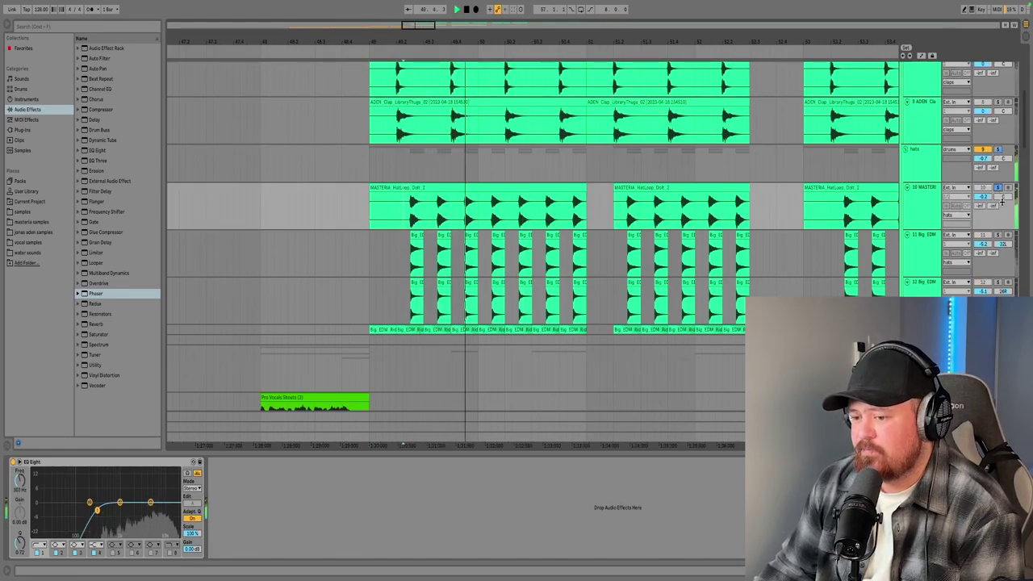
pyautogui.click(997, 234)
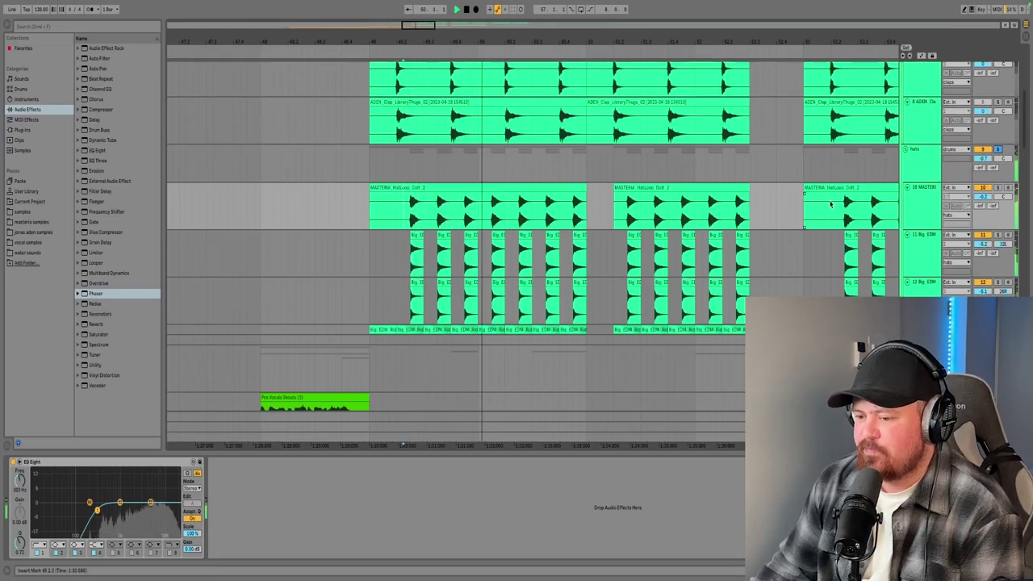
pyautogui.scroll(-3, 669, 279)
pyautogui.press('space')
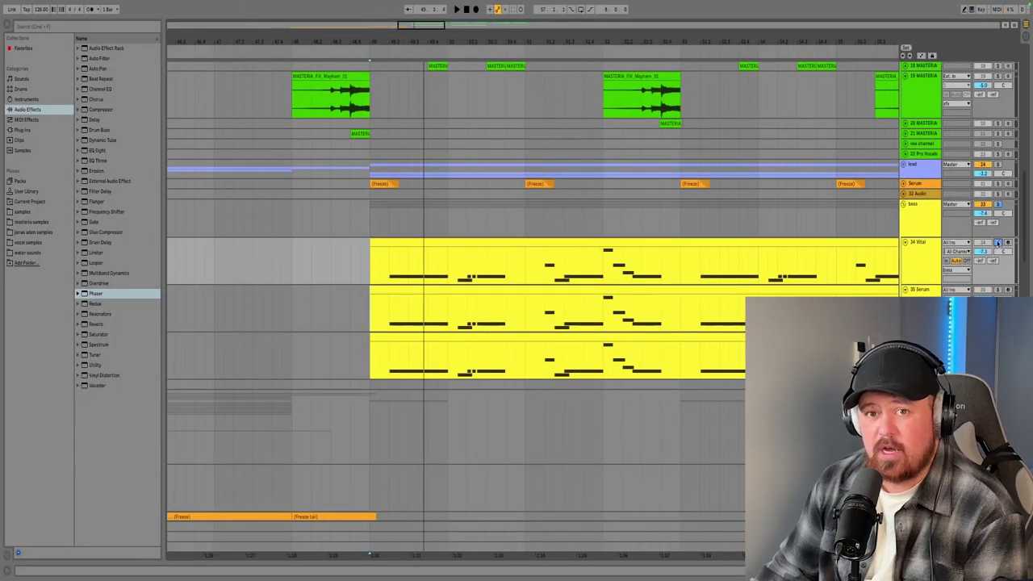
# Step: Audition the bass layers in solo from the start of the drop, beginning with 34 Vital and continuing with 35 Serum
pyautogui.press('space')
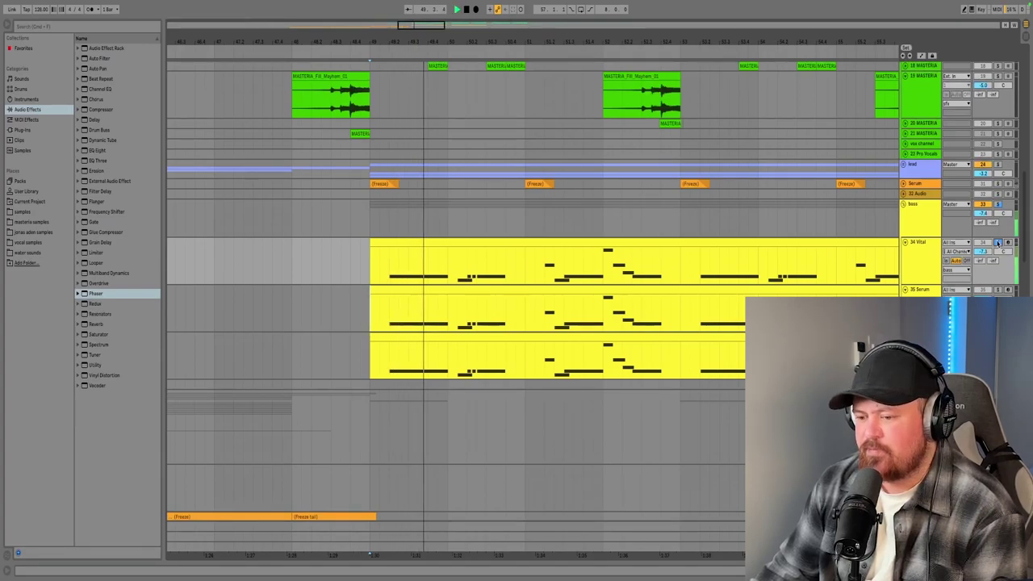
pyautogui.click(998, 289)
pyautogui.press('space')
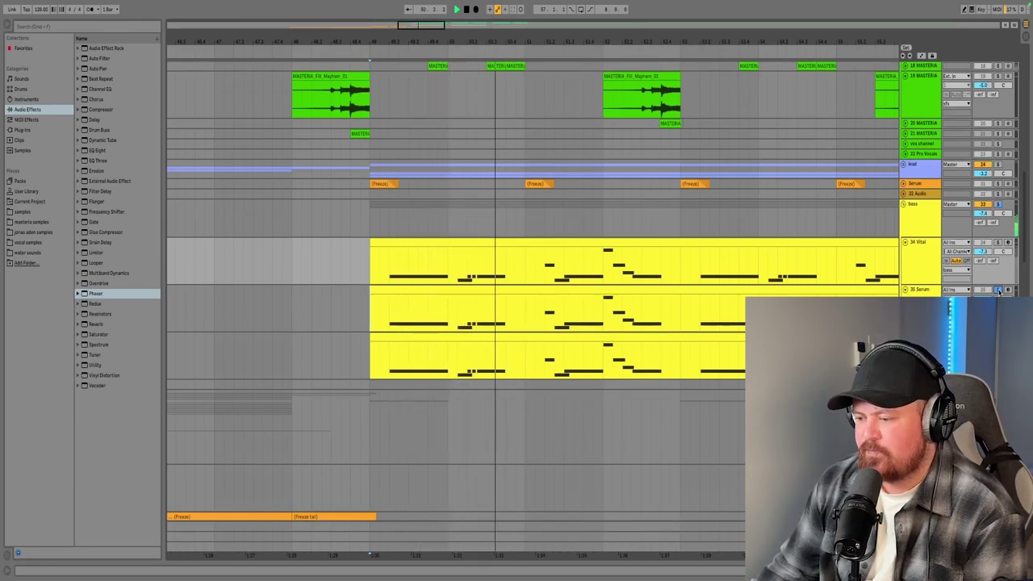
pyautogui.press('space')
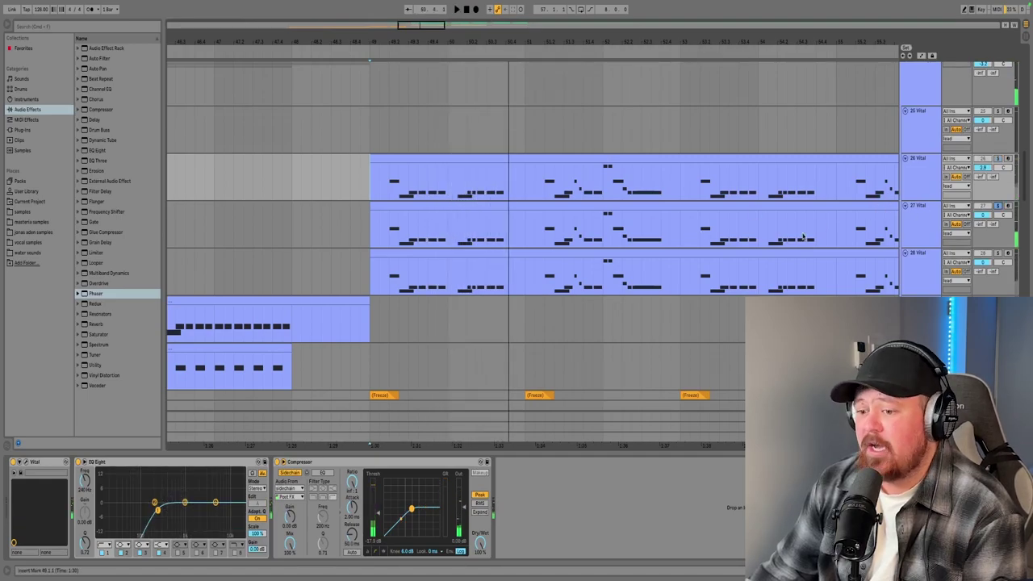
# Step: Audition the first-half lead layers 27 Vital and 28 Vital in solo from bar 49
pyautogui.press('space')
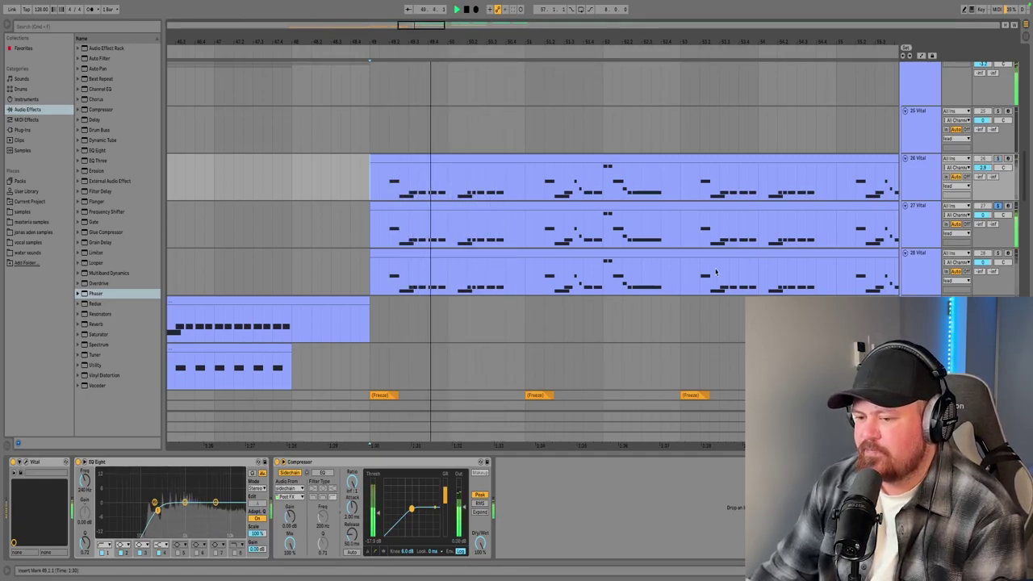
pyautogui.press('space')
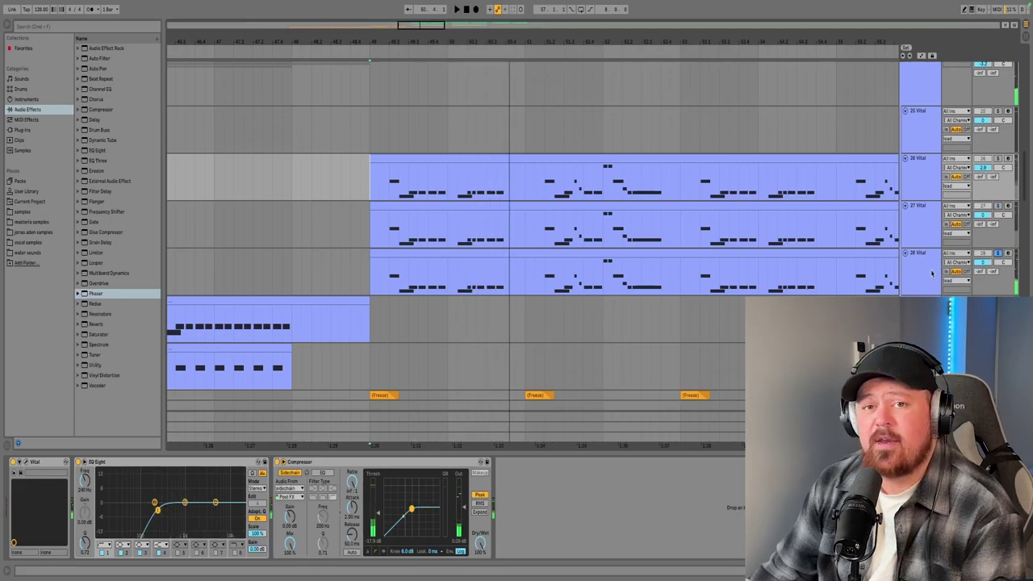
pyautogui.press('space')
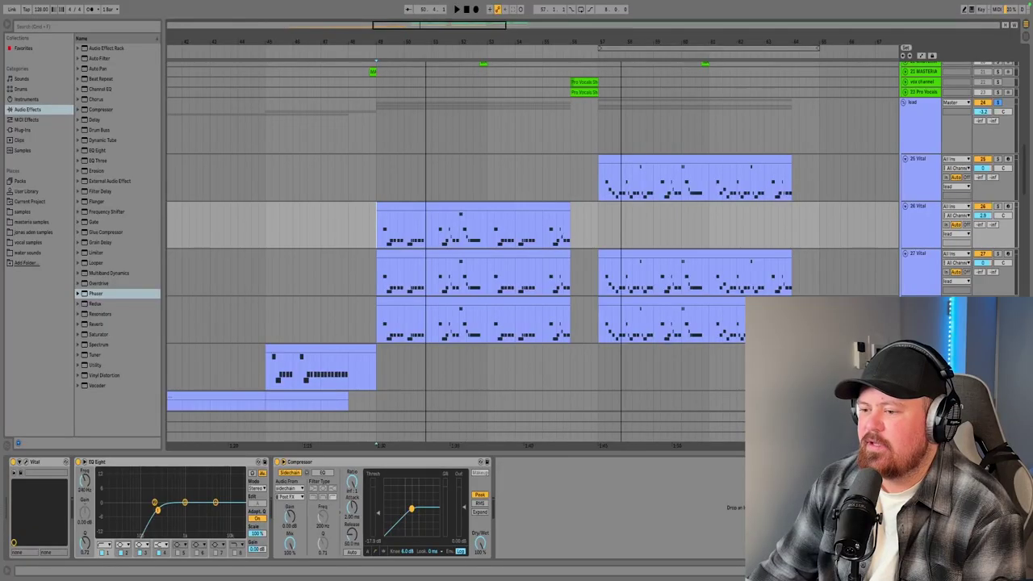
# Step: Cue bar 57 on the 25 Vital lead track and play that second-half lead layer in solo
pyautogui.scroll(3, 492, 166)
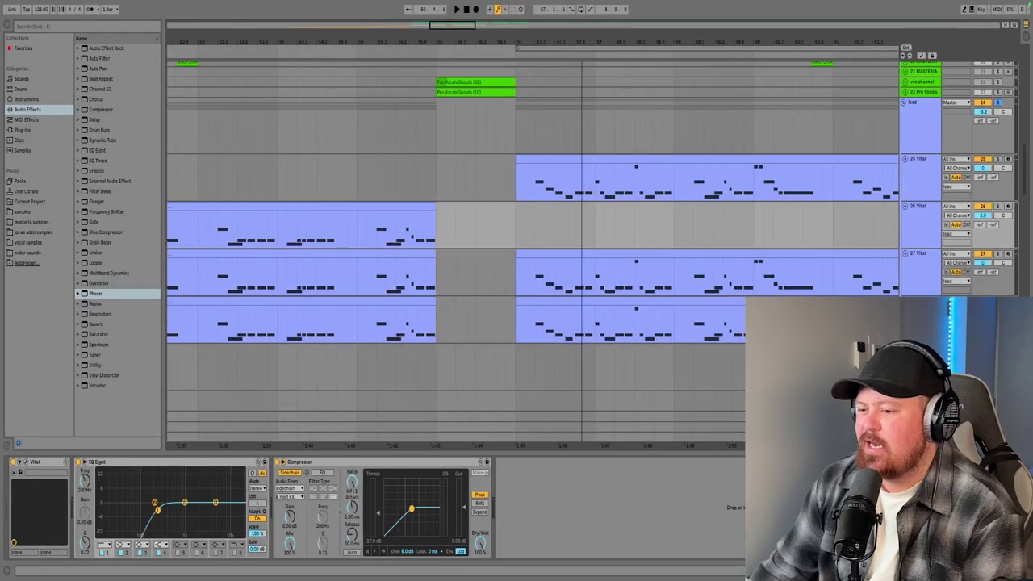
pyautogui.click(499, 181)
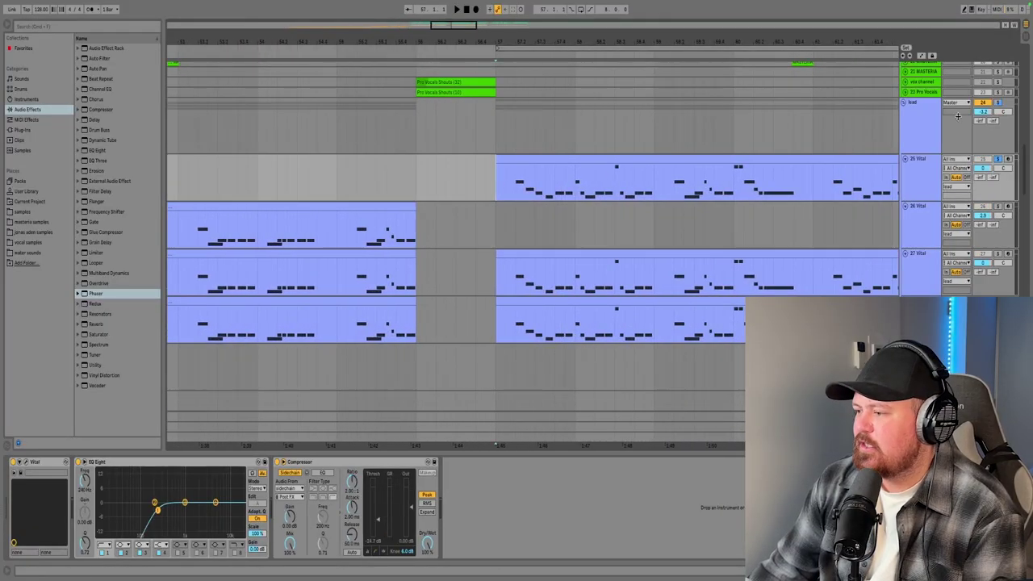
pyautogui.press('space')
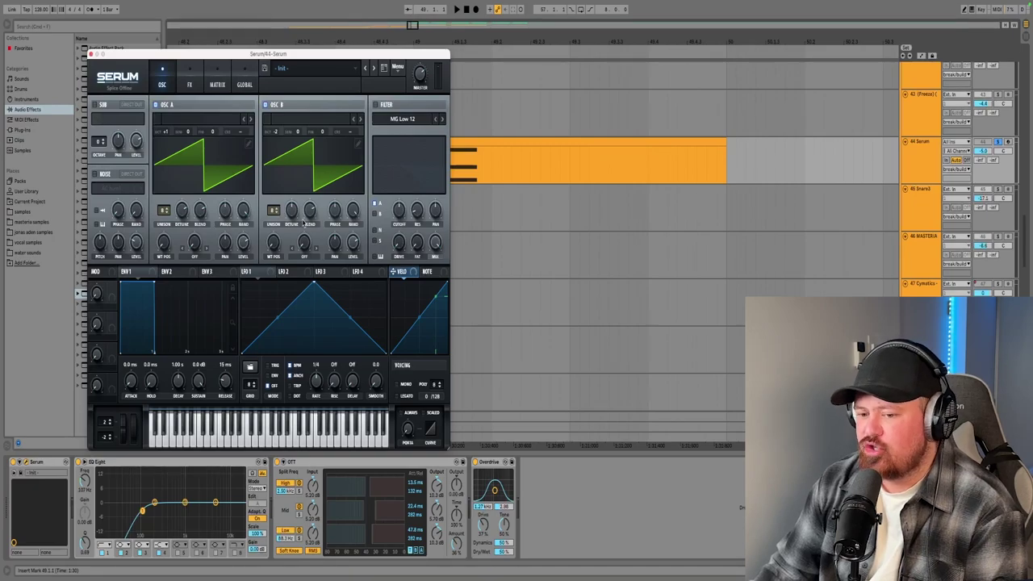
# Step: Inspect the Serum effects rack on track 44 Serum, close the plug-in window and open the track's chord clip for note viewing
pyautogui.click(189, 84)
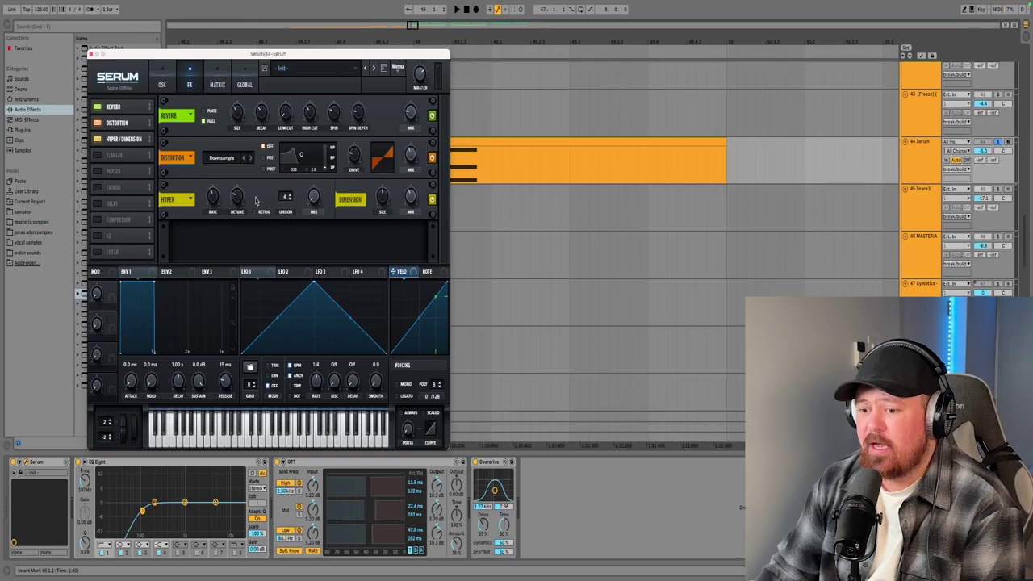
pyautogui.hotkey('ctrl', 'alt', 'p')
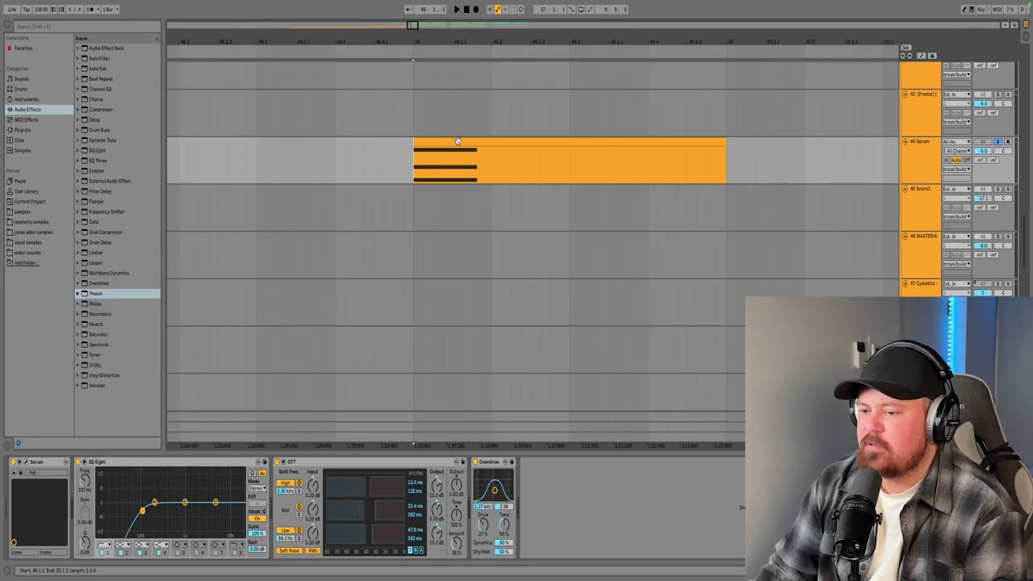
pyautogui.doubleClick(457, 141)
pyautogui.scroll(2, 409, 312)
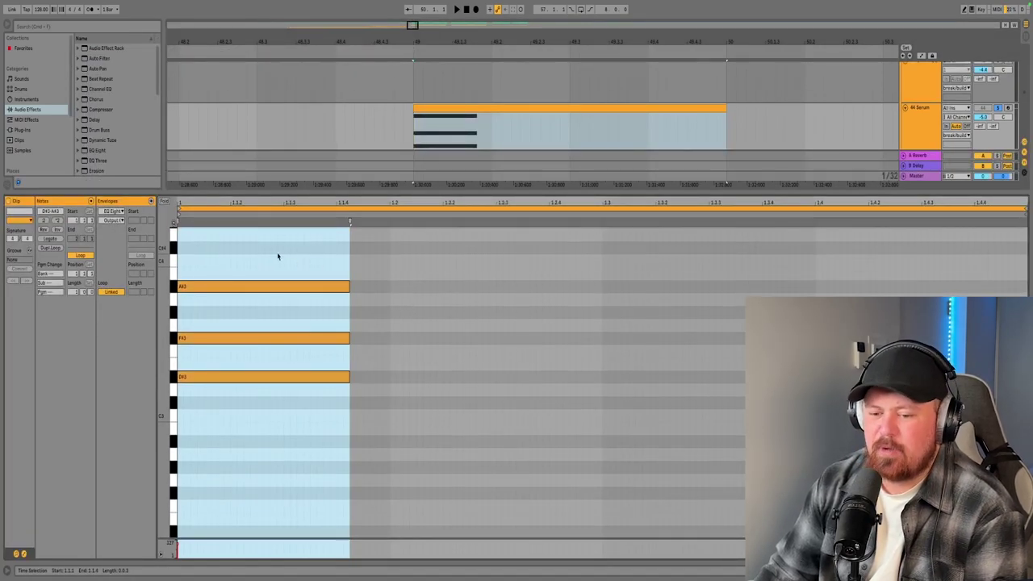
# Step: Try the chord stab with only its D#3 note by deleting the A#3 and F#3 notes, and undo the deletion
pyautogui.moveTo(268, 247); pyautogui.dragTo(314, 349)
pyautogui.press('Delete')
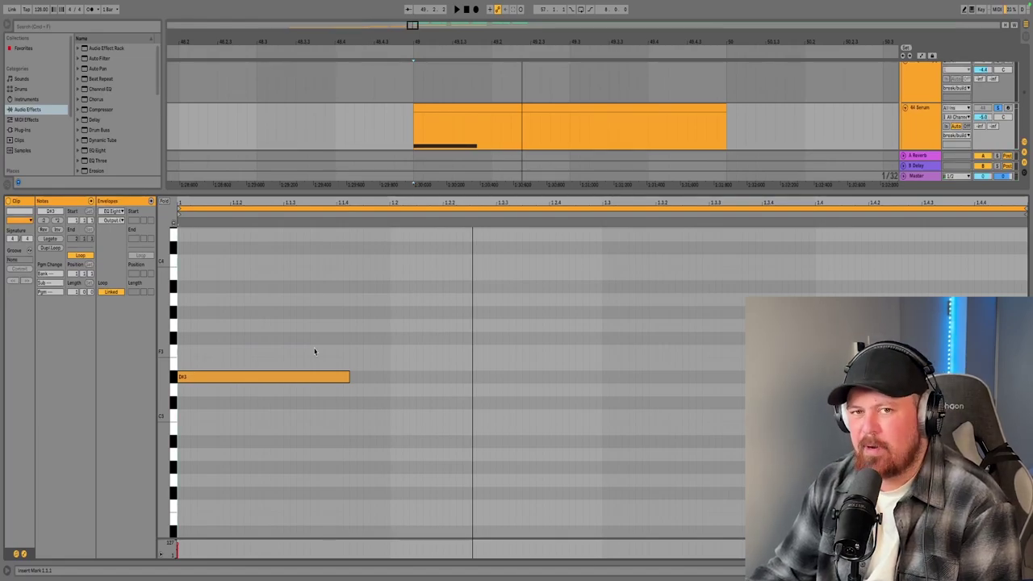
pyautogui.hotkey('ctrl', 'z')
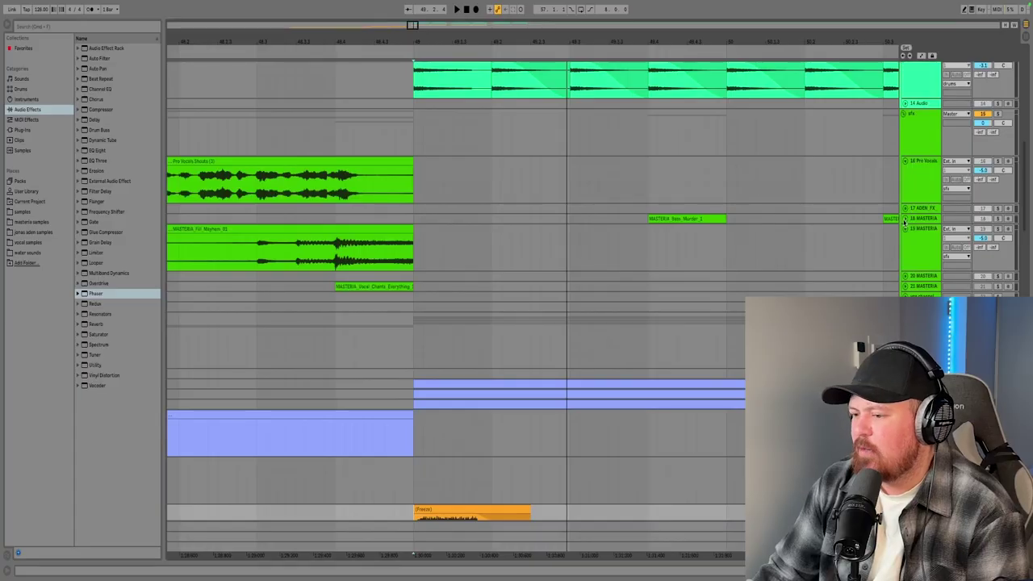
# Step: Unfold track 18 MASTERIA and audition its bass effect samples in solo, starting with MASTERIA_Bass_Murder_1 at 49.4
pyautogui.click(905, 218)
pyautogui.moveTo(729, 39); pyautogui.dragTo(444, 40)
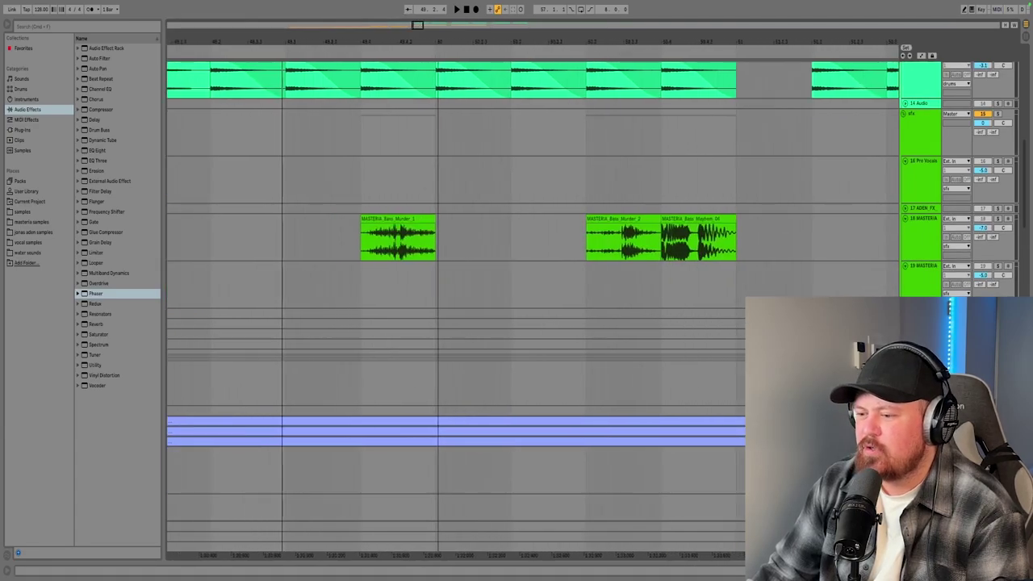
pyautogui.click(364, 244)
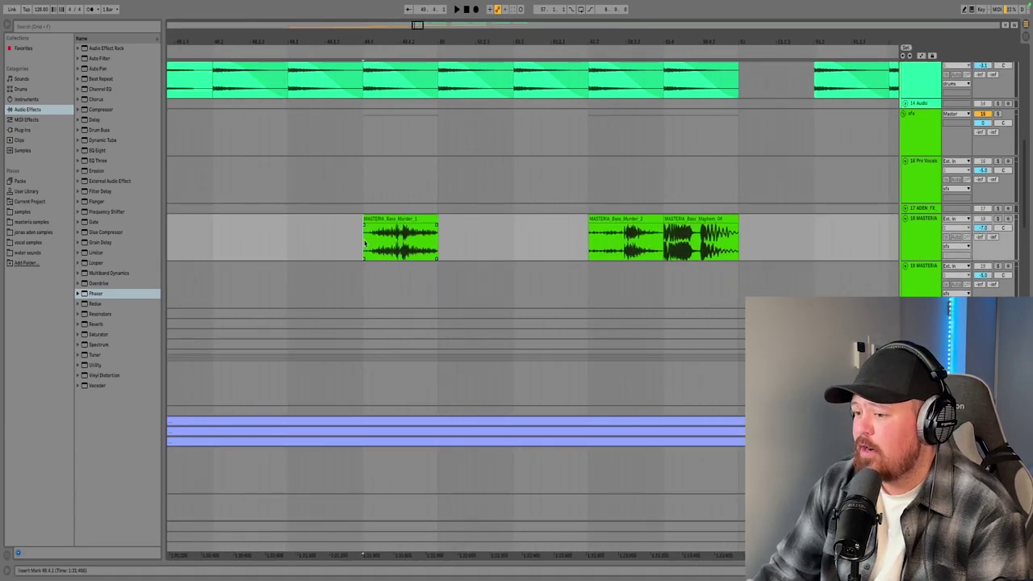
pyautogui.press('space')
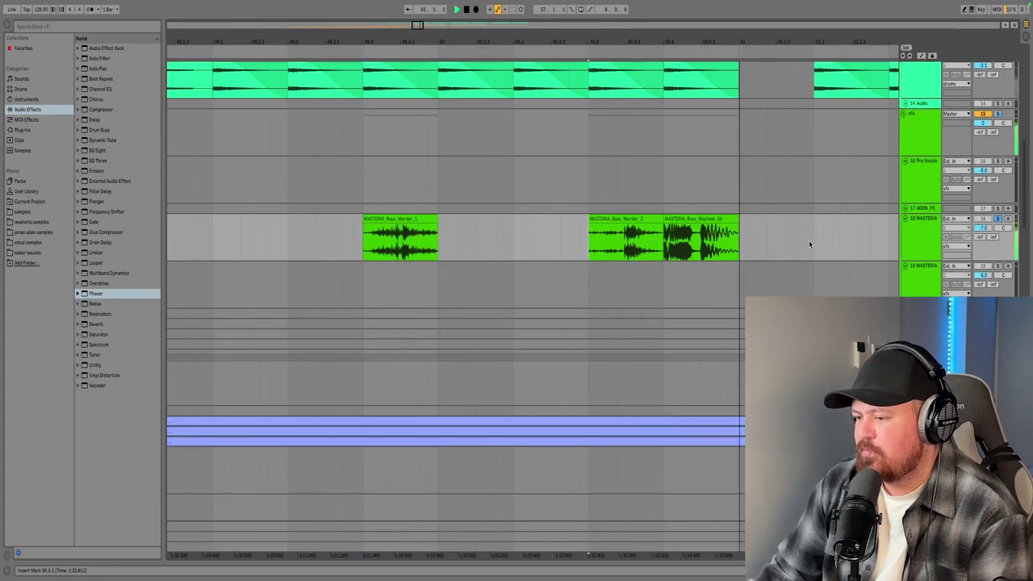
# Step: Audition the MASTERIA_Fill_Mayhem_01 clip at bar 52 in solo and cue the vocal clip overlapping its end
pyautogui.press('-')
pyautogui.press('-')
pyautogui.press('-')
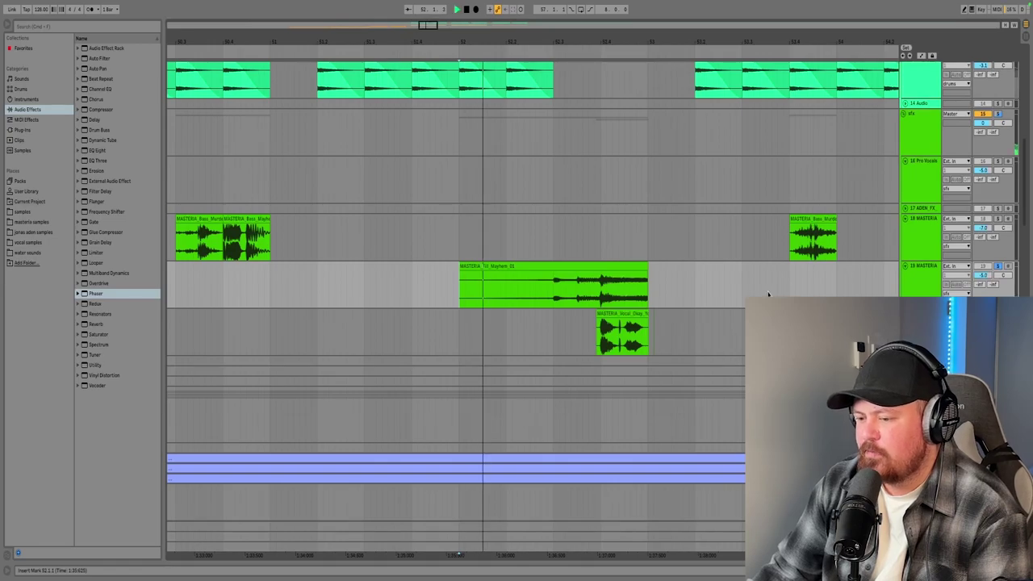
pyautogui.click(767, 331)
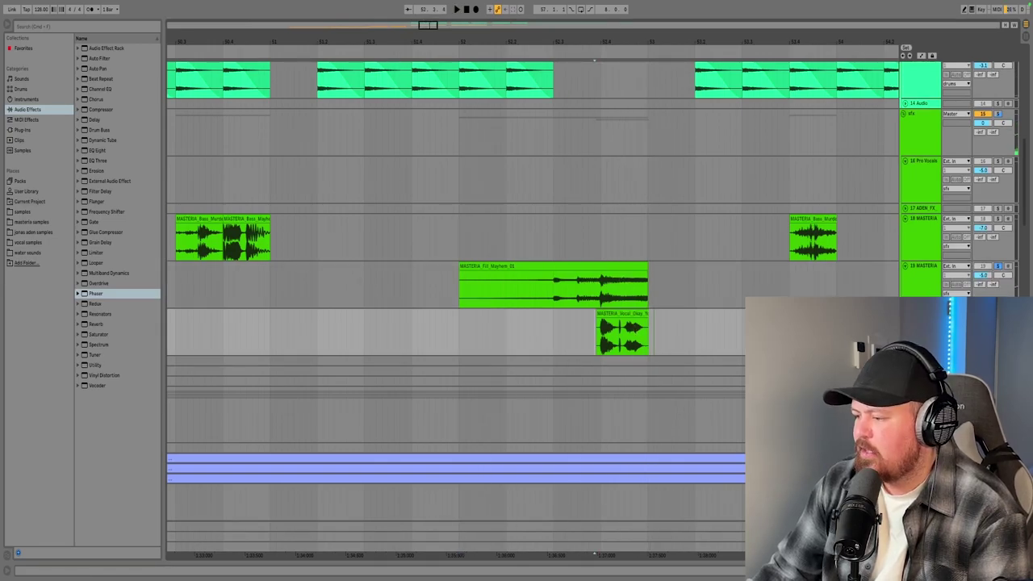
# Step: Audition the MASTERIA fill at bar 56 in solo and cue the Pro Vocals Shouts clip beneath it
pyautogui.scroll(-1, 739, 306)
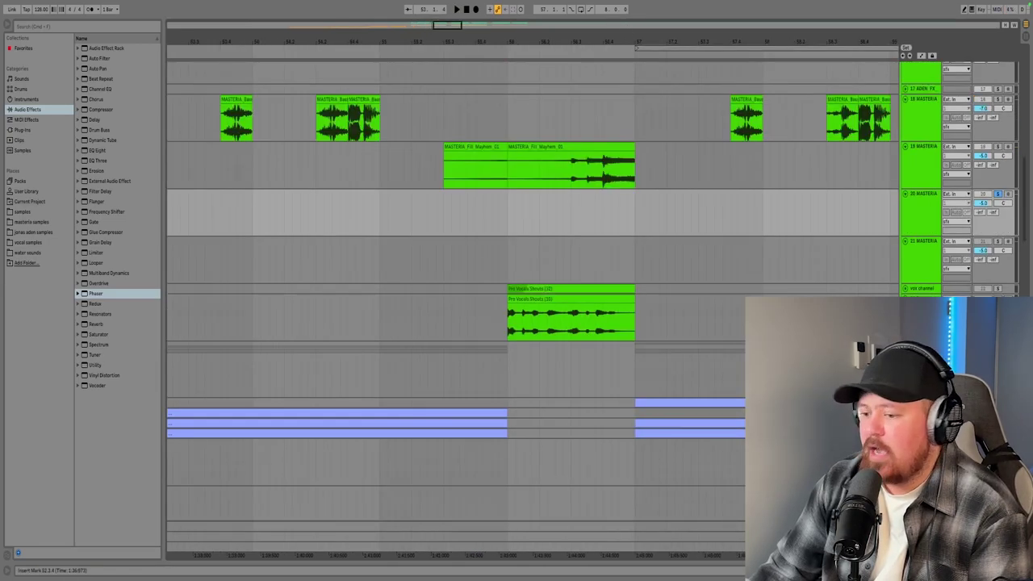
pyautogui.click(508, 170)
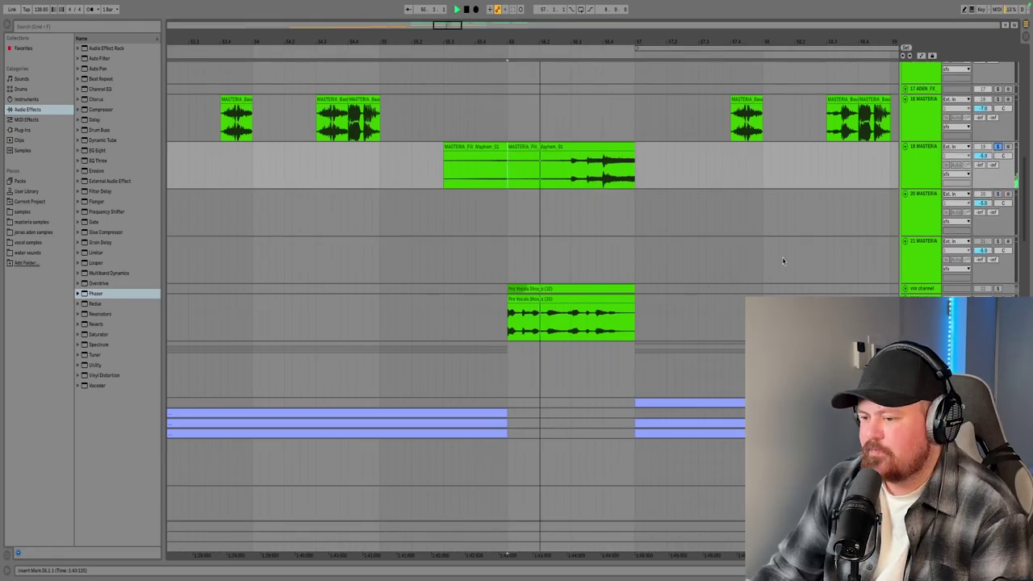
pyautogui.click(509, 319)
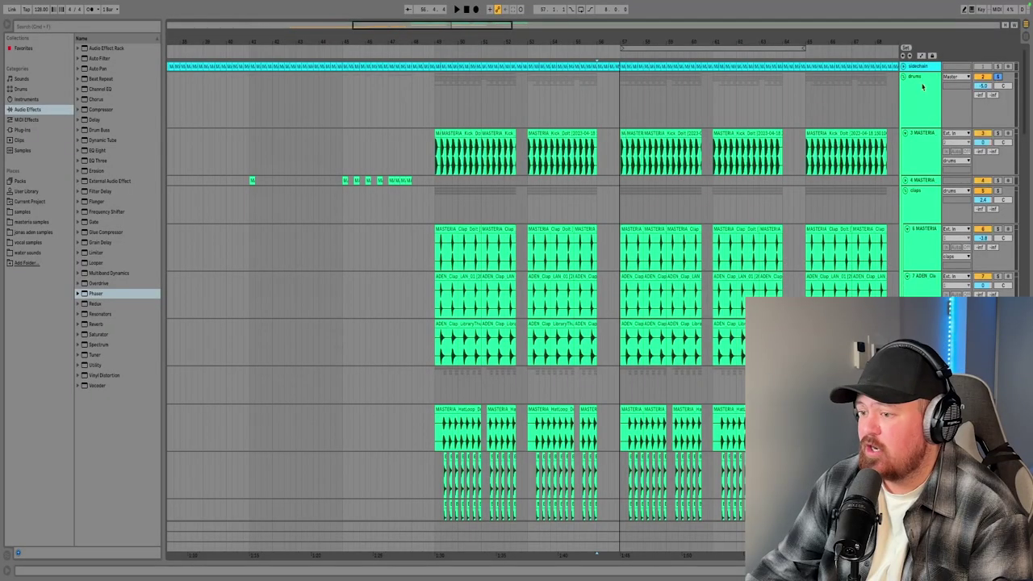
# Step: Play the drop from bar 49 with the drums group soloed, followed by the bass group and the lead group
pyautogui.click(435, 146)
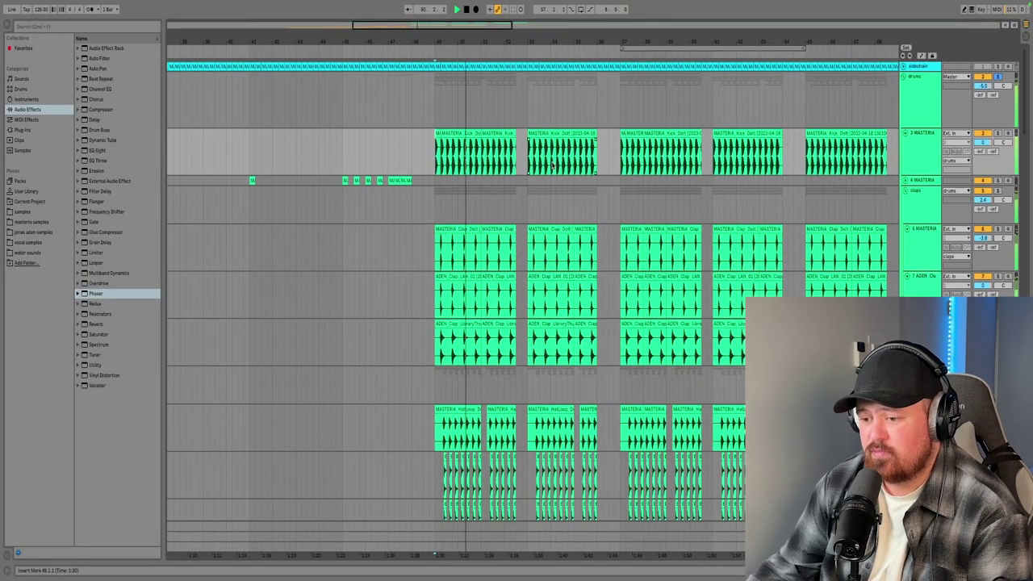
pyautogui.scroll(-15, 560, 352)
pyautogui.press('space')
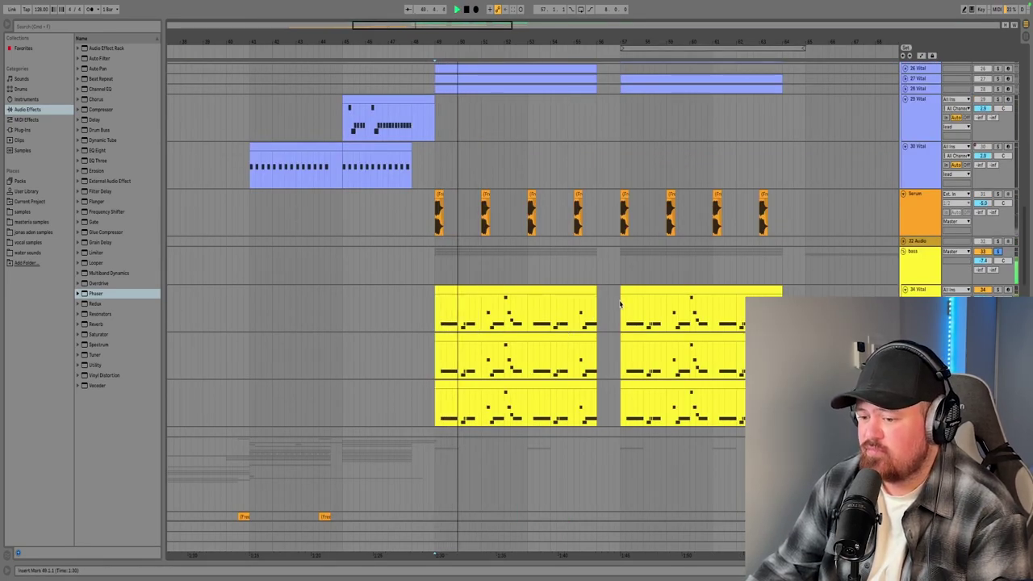
pyautogui.scroll(5, 601, 347)
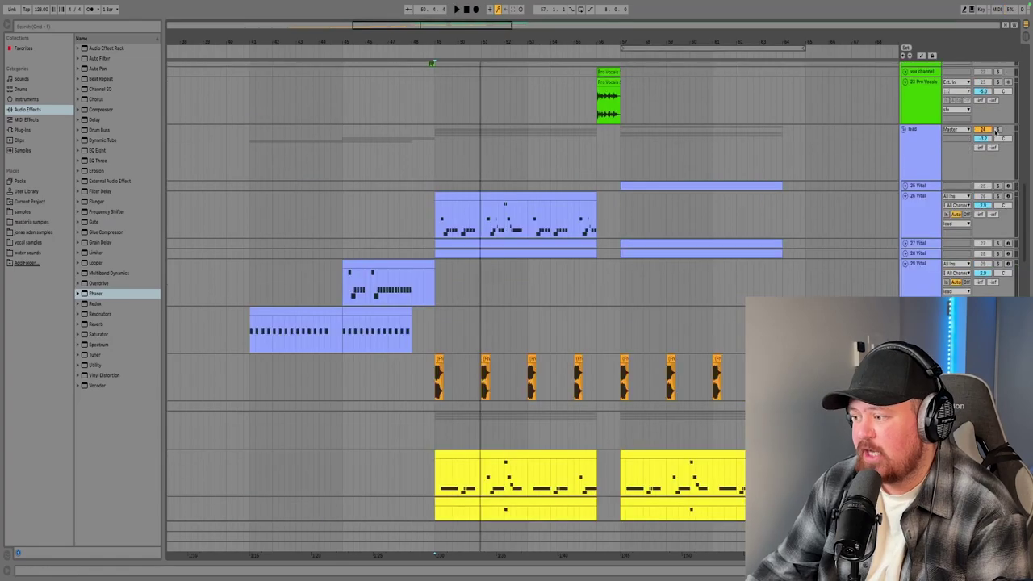
pyautogui.press('space')
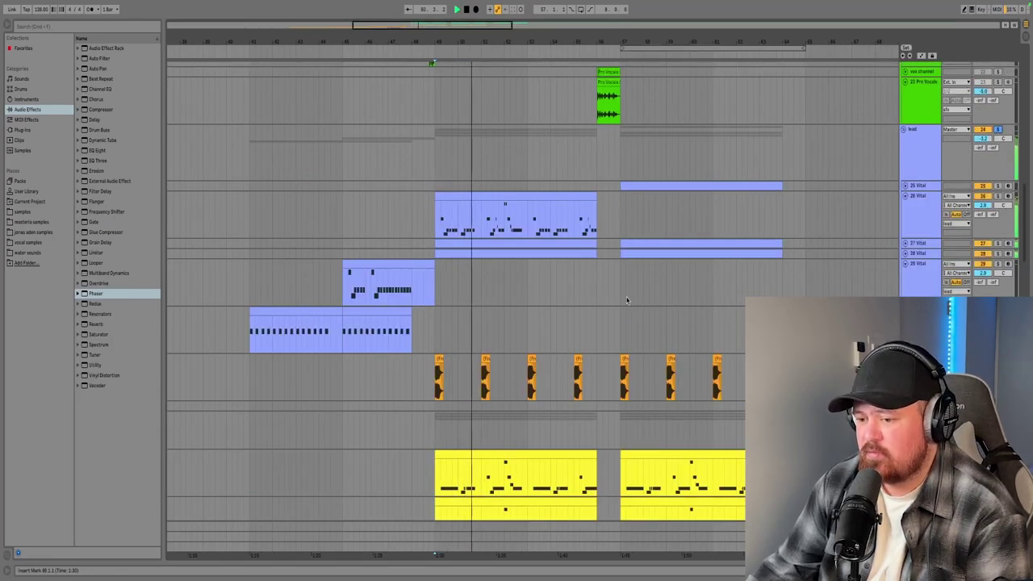
# Step: Finish auditioning the soloed lead group and restart playback of the drop
pyautogui.scroll(-3, 994, 233)
pyautogui.scroll(8, 544, 183)
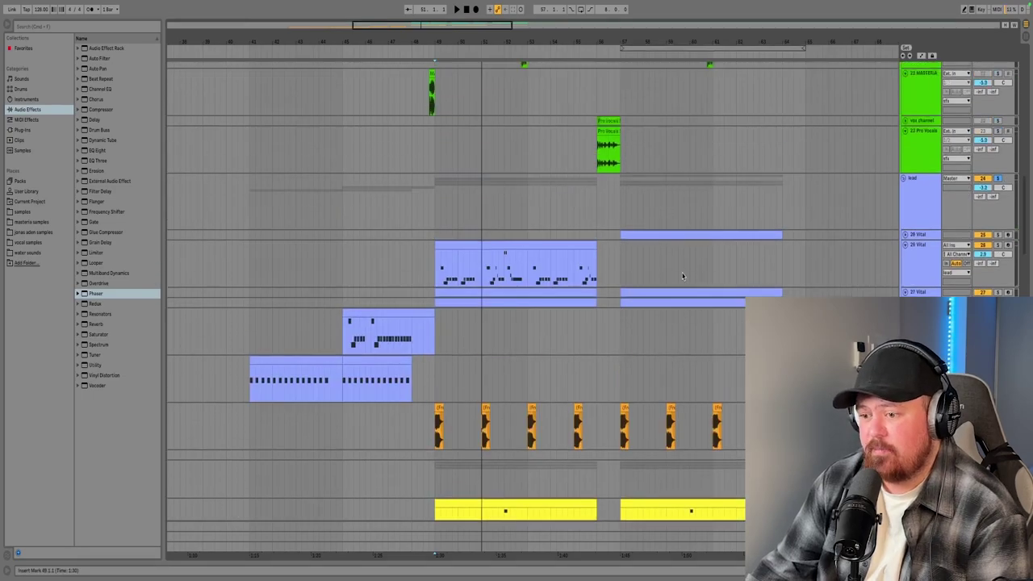
pyautogui.press('space')
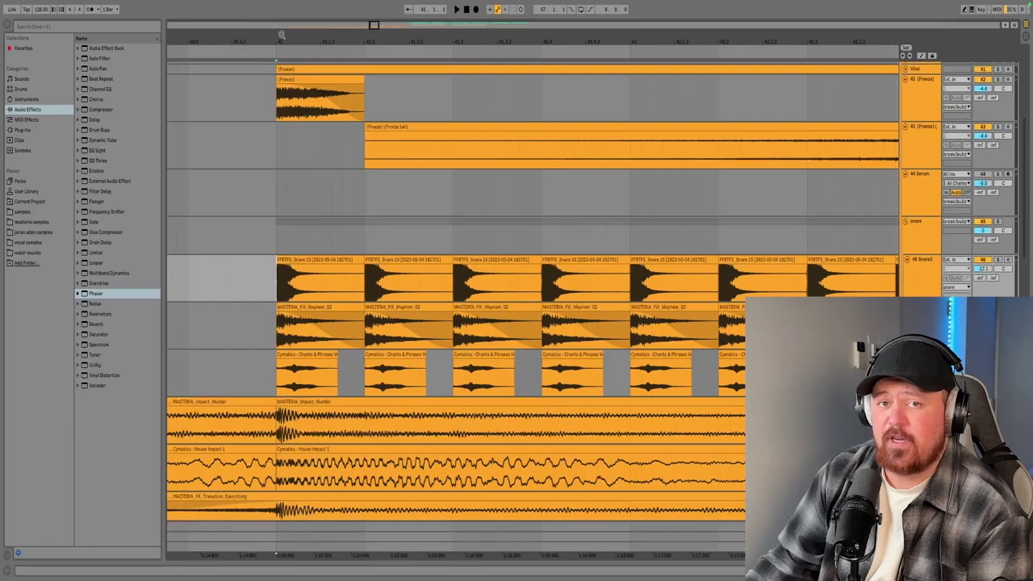
# Step: Audition the snare group's Snare2 and MASTERIA fill layers in solo from bar 41 and from bar 45
pyautogui.scroll(-3, 979, 185)
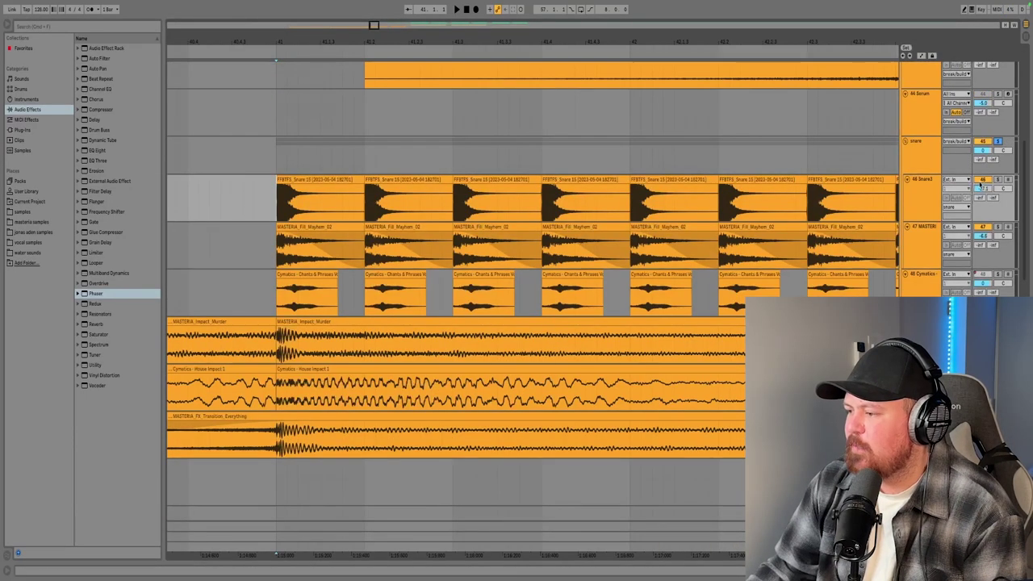
pyautogui.scroll(-5, 565, 21)
pyautogui.press('space')
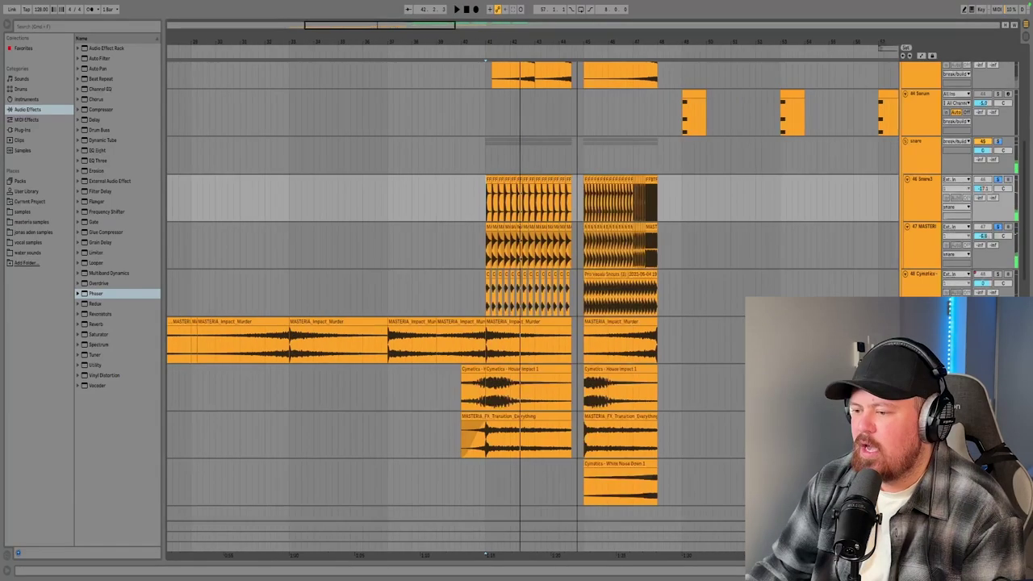
pyautogui.scroll(3, 616, 242)
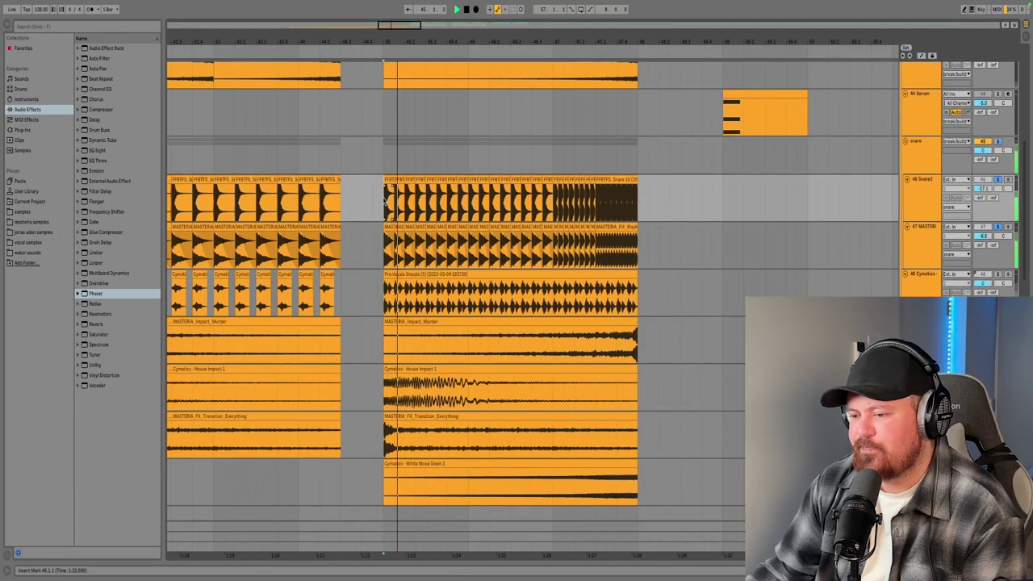
pyautogui.moveTo(595, 202); pyautogui.dragTo(685, 231)
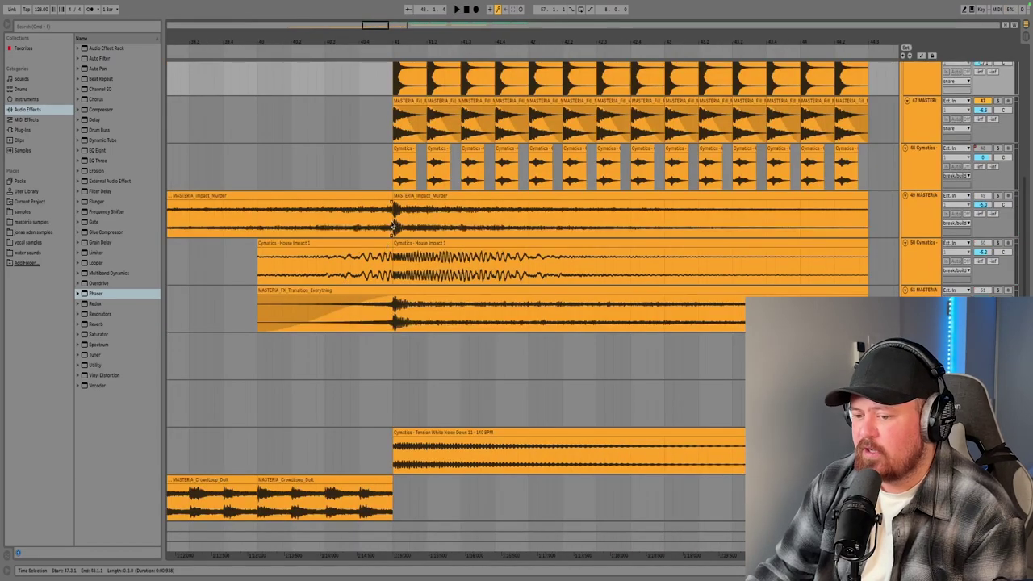
# Step: Audition the MASTERIA_Impact_Murder, Cymatics House Impact 1 and MASTERIA_FX_Transition_Everything clips in solo from bar 41
pyautogui.click(395, 225)
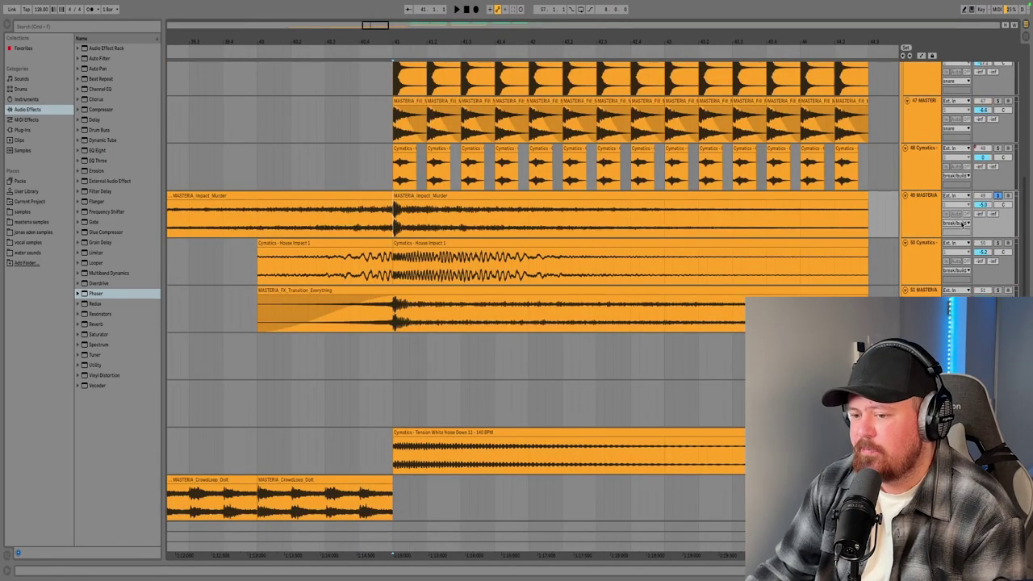
pyautogui.click(998, 243)
pyautogui.press('space')
pyautogui.press('space')
pyautogui.press('space')
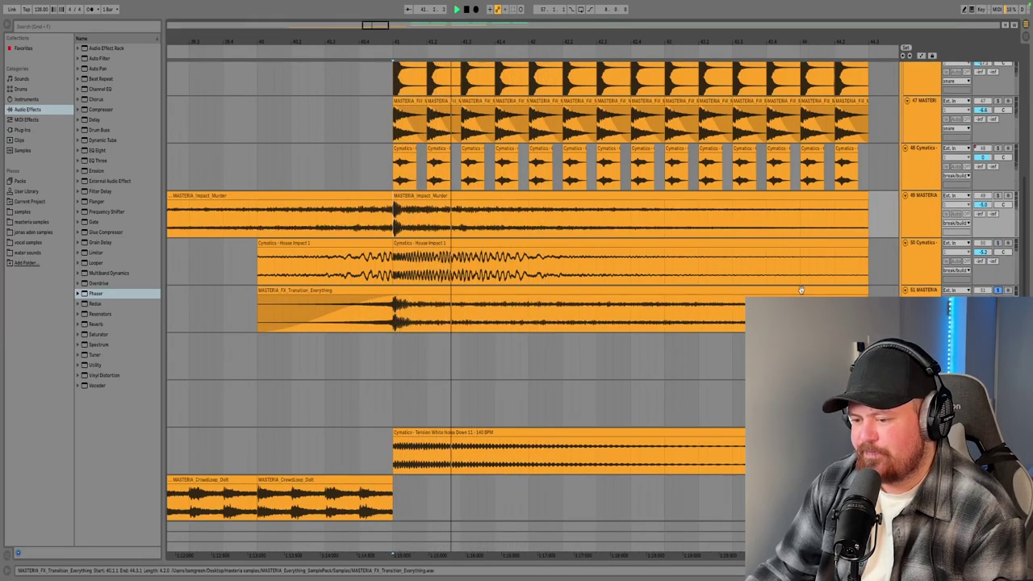
pyautogui.scroll(-2, 549, 352)
pyautogui.press('space')
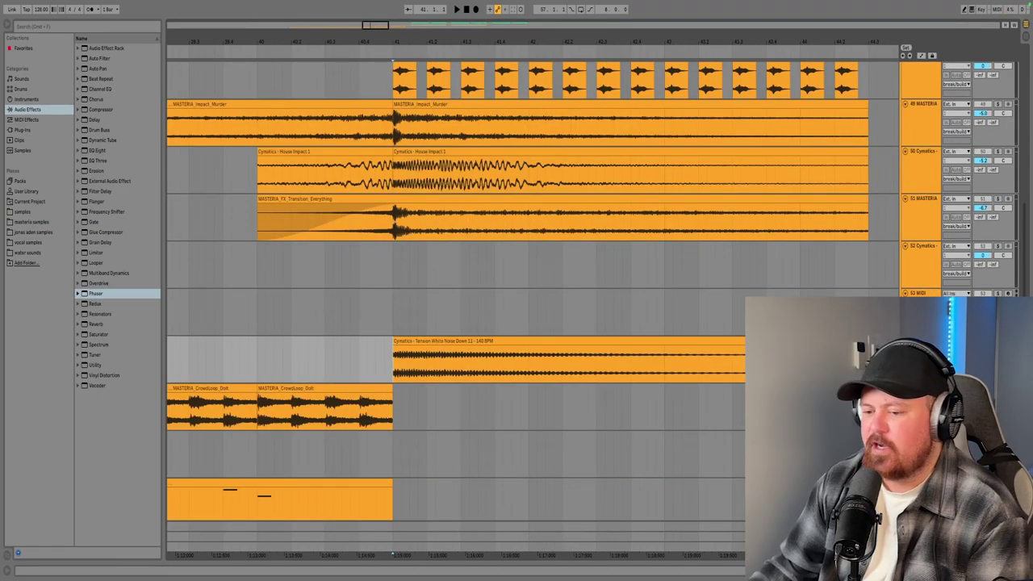
# Step: Audition the Cymatics Tension White Noise Down clip in solo from bar 41, followed by the track 61 Serum clip
pyautogui.press('space')
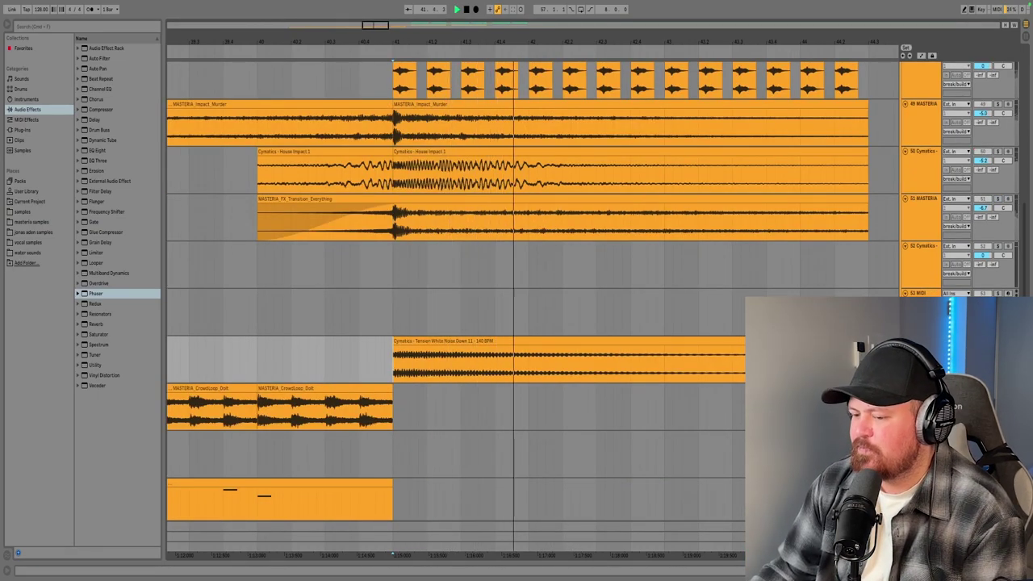
pyautogui.scroll(-10, 532, 307)
pyautogui.press('space')
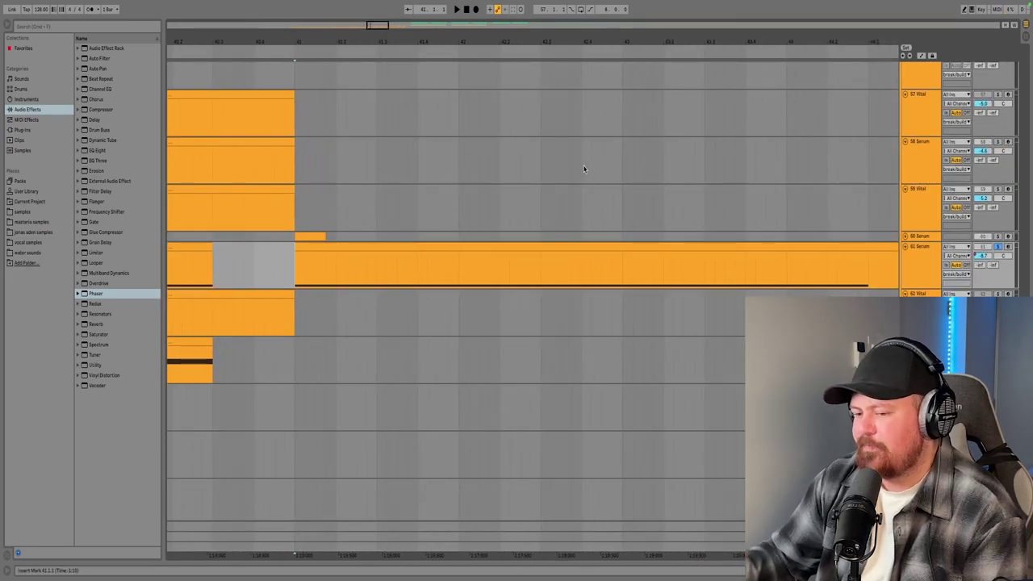
pyautogui.press('space')
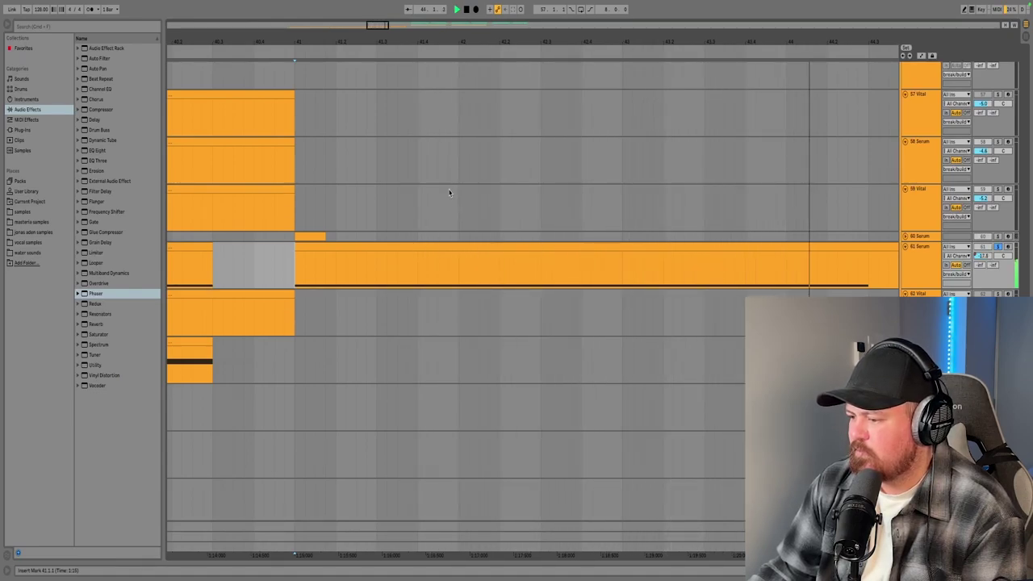
# Step: Audition track 48 Cymatics in solo, playing the chants from bar 41 and the Pro Vocals Shouts clip from bar 45
pyautogui.moveTo(525, 46); pyautogui.dragTo(525, 40)
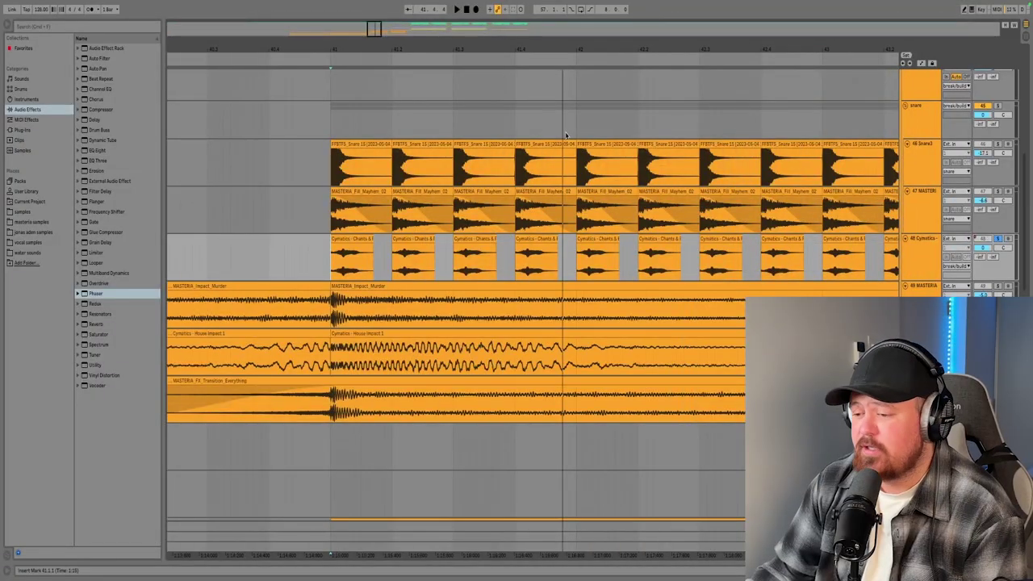
pyautogui.press('space')
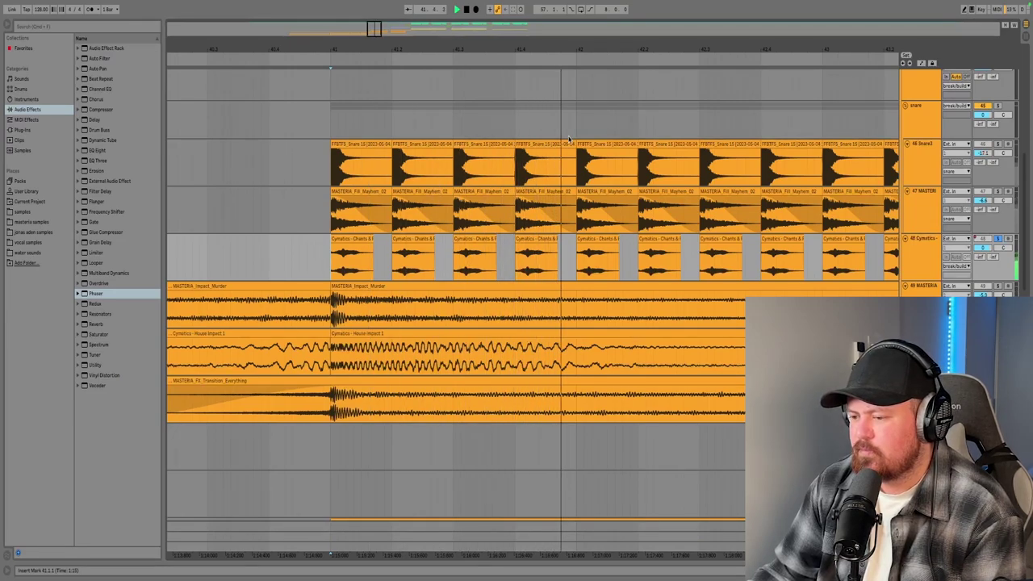
pyautogui.moveTo(375, 52); pyautogui.dragTo(376, 46)
pyautogui.moveTo(506, 50); pyautogui.dragTo(494, 272)
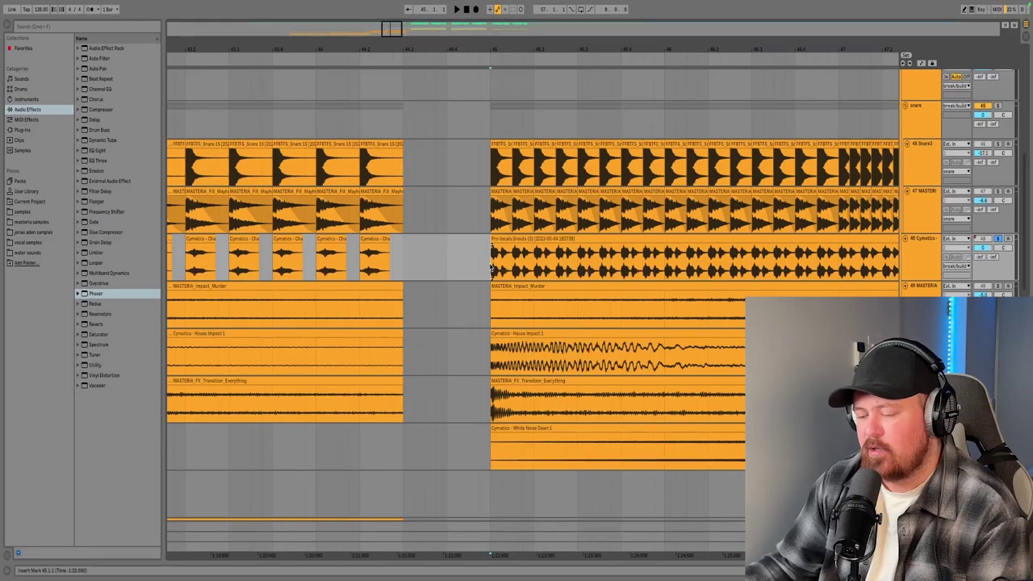
# Step: Open the sfx group and audition the Pro Vocals Shouts clip at 44.3 and the ADEN_FX clip beneath it in solo
pyautogui.scroll(8, 496, 258)
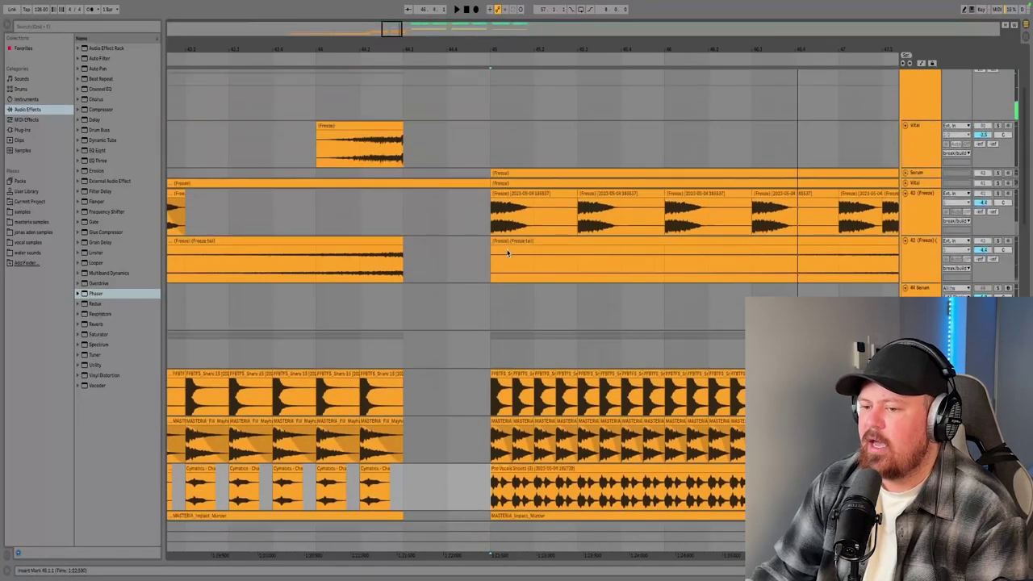
pyautogui.scroll(-5, 506, 253)
pyautogui.scroll(6, 565, 210)
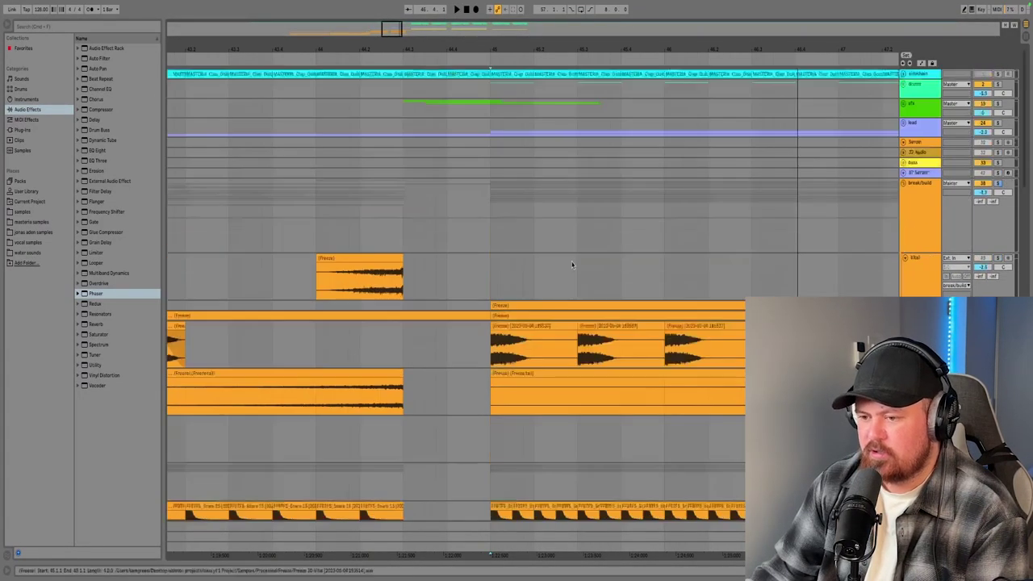
pyautogui.click(405, 167)
pyautogui.press('space')
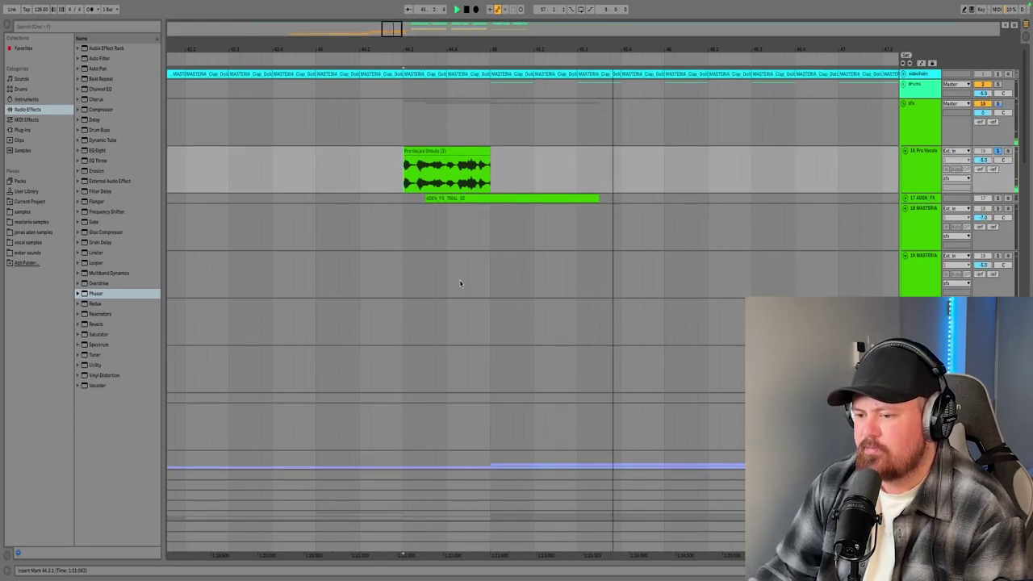
pyautogui.press('Right')
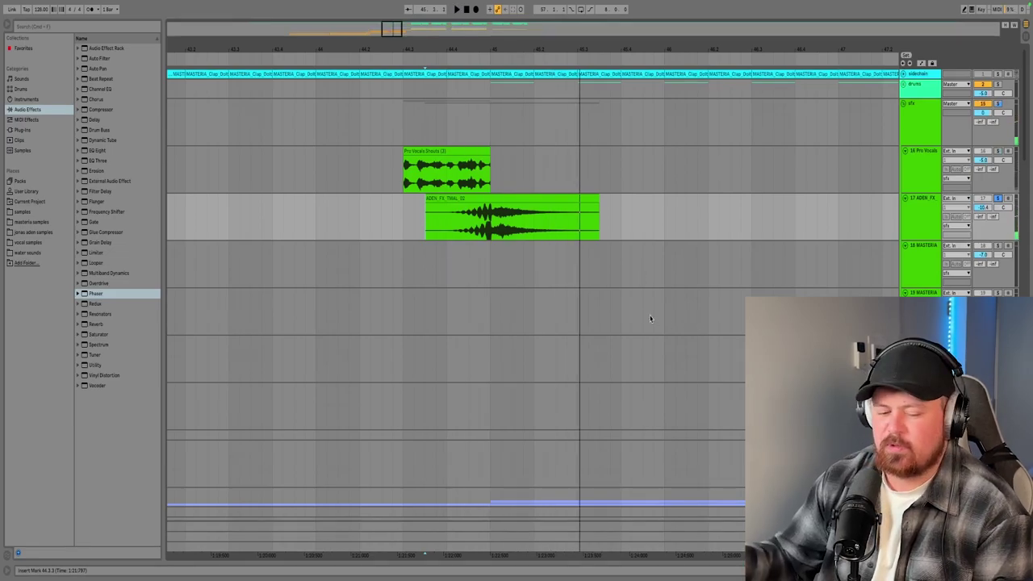
# Step: Audition the frozen clips of track 41 Vital in solo from bar 41 and from bar 45
pyautogui.scroll(-3, 650, 318)
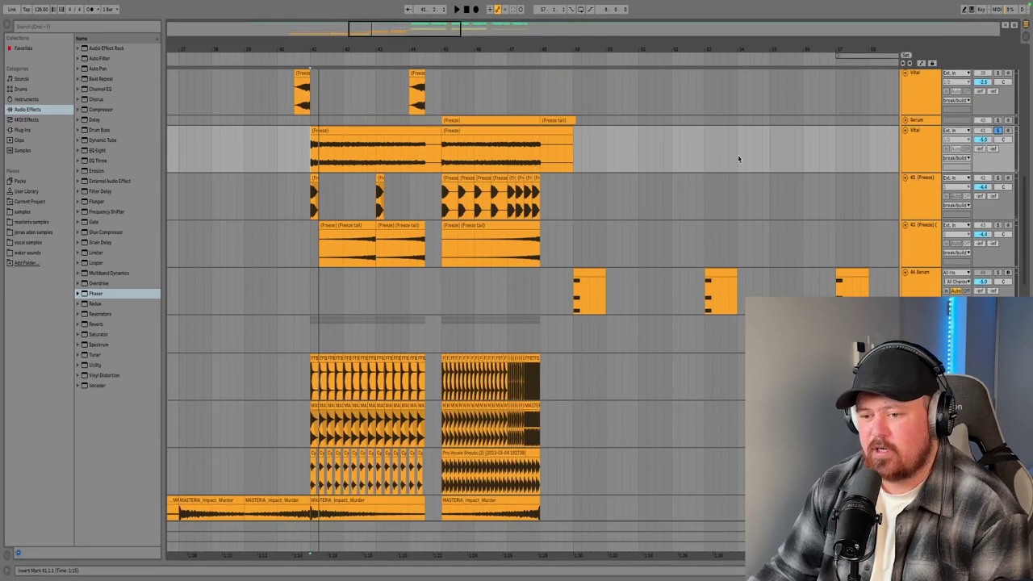
pyautogui.press('space')
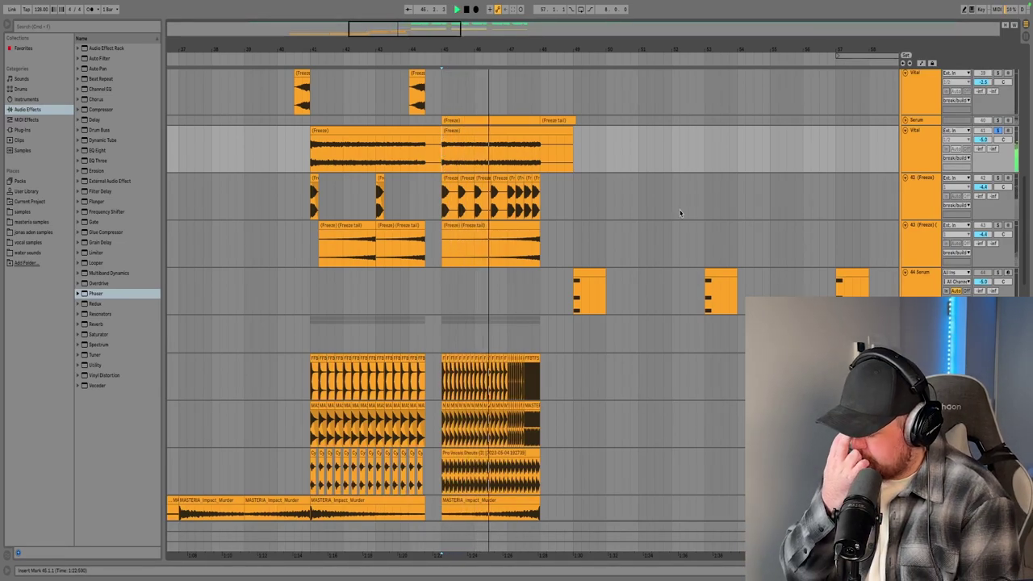
pyautogui.press('space')
# Step: Unfold the frozen Serum track 40 and audition its clip in solo from bar 45
pyautogui.click(495, 158)
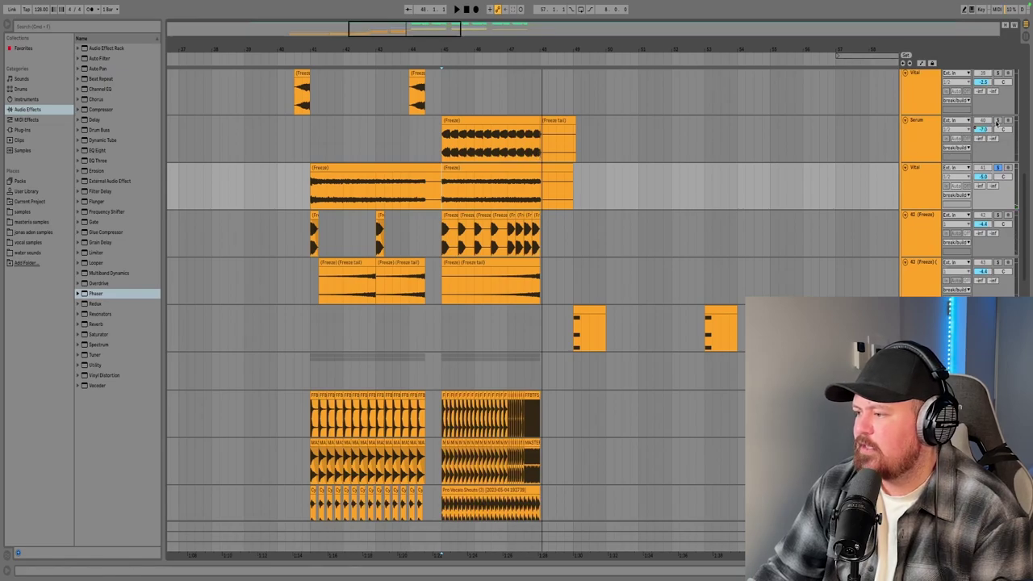
pyautogui.click(443, 150)
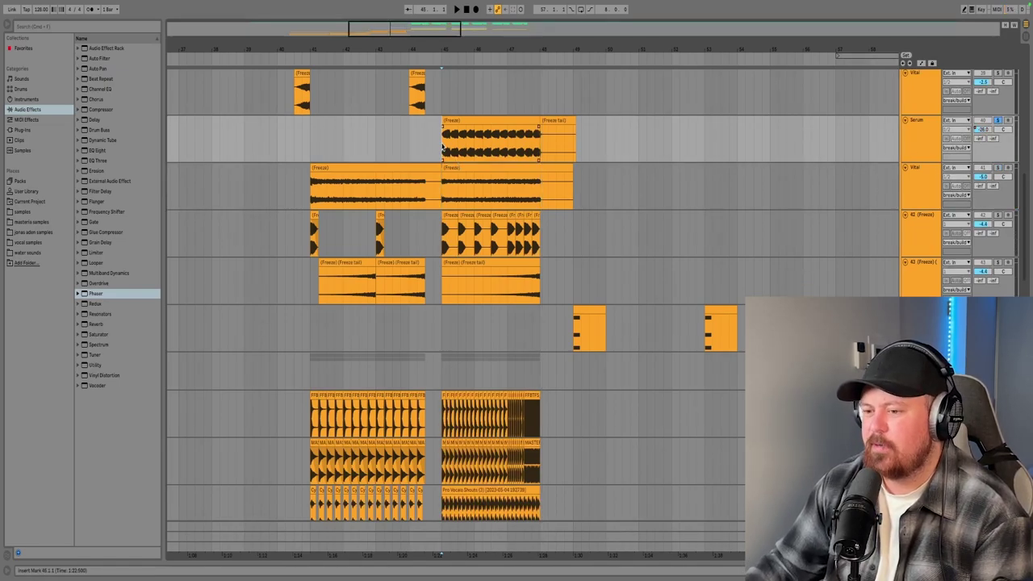
pyautogui.press('space')
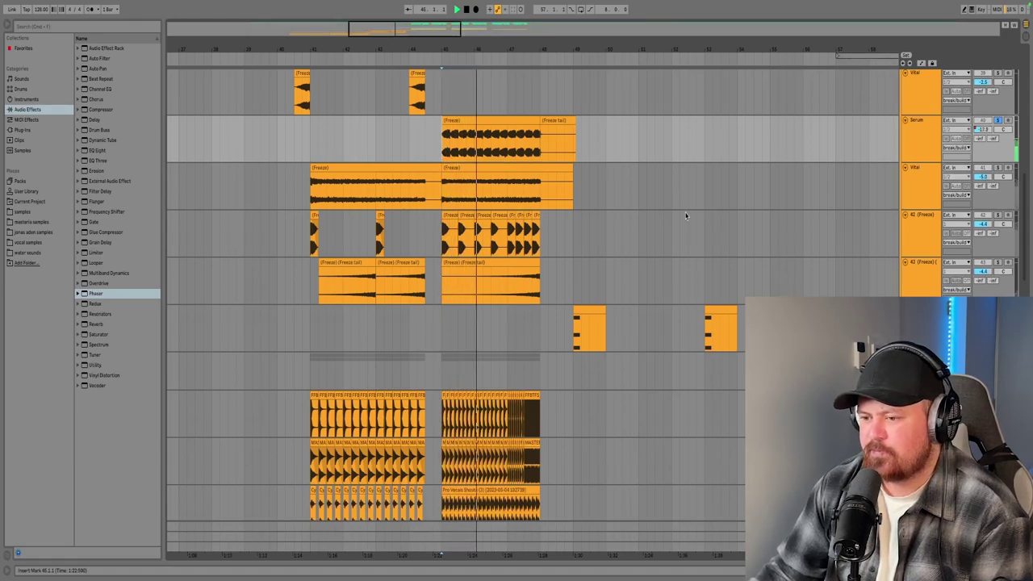
pyautogui.click(684, 217)
pyautogui.press('space')
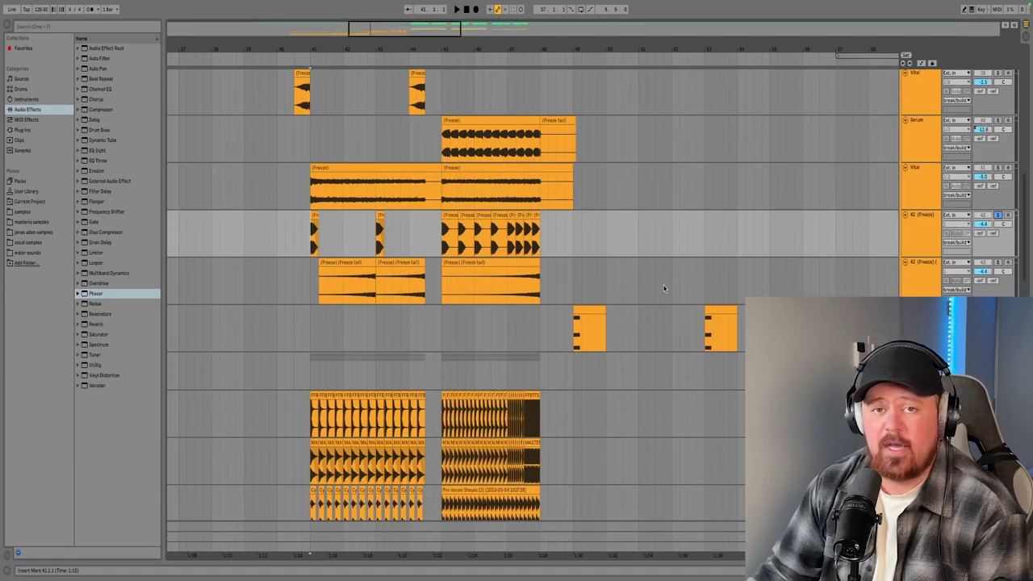
# Step: Audition the short frozen hits on track 42 in solo from bar 41 and from bar 45
pyautogui.click(380, 279)
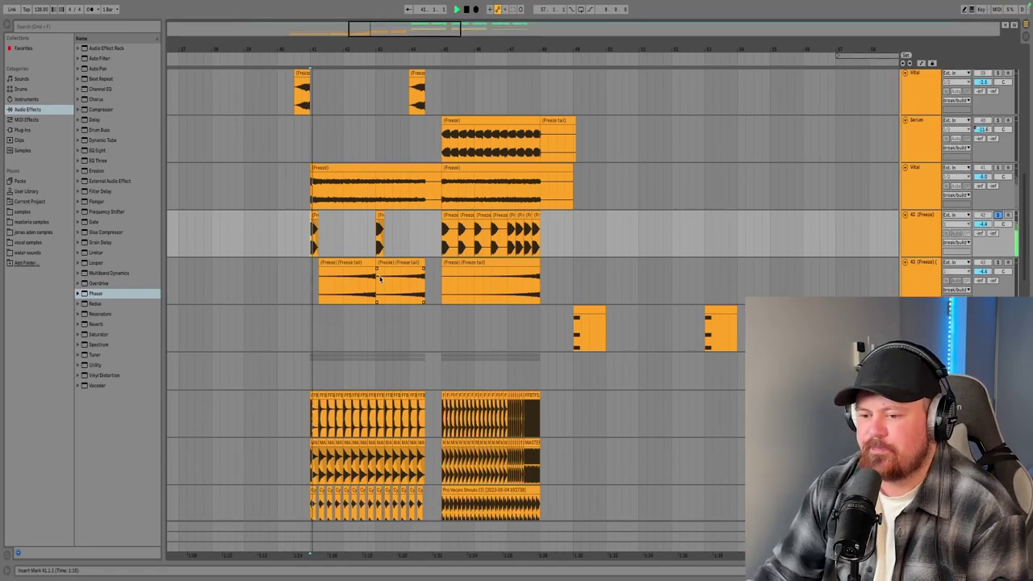
pyautogui.click(443, 238)
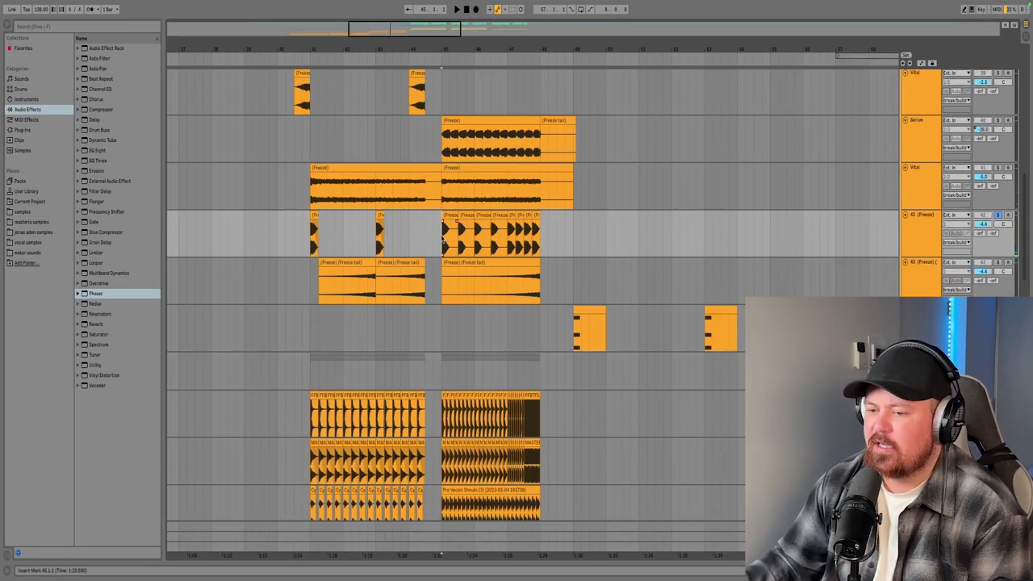
pyautogui.press('space')
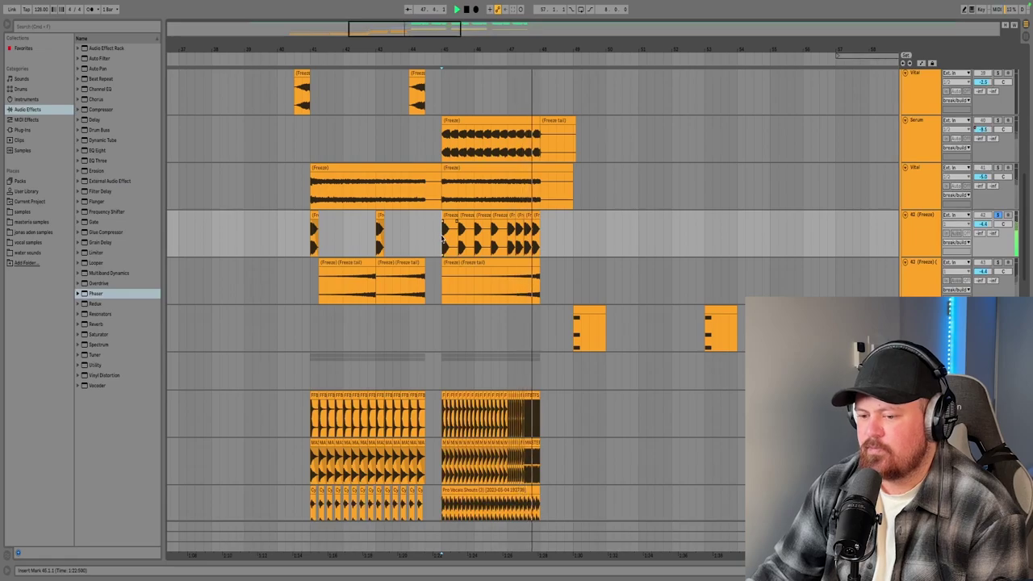
pyautogui.press('space')
# Step: Audition the freeze-tail clips on track 43 and the frozen Vital clip on track 39 at bar 44 in solo
pyautogui.click(360, 271)
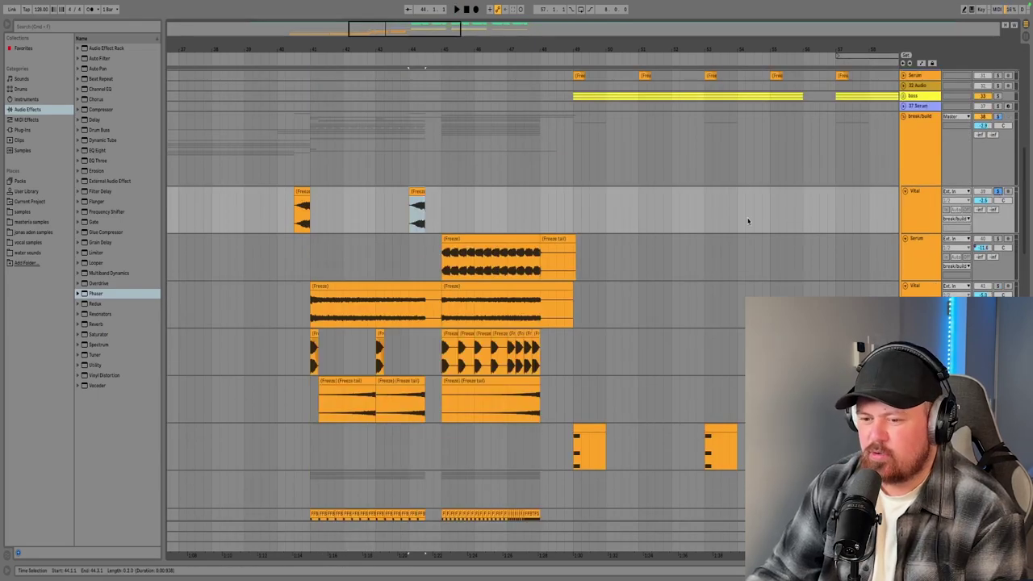
pyautogui.press('space')
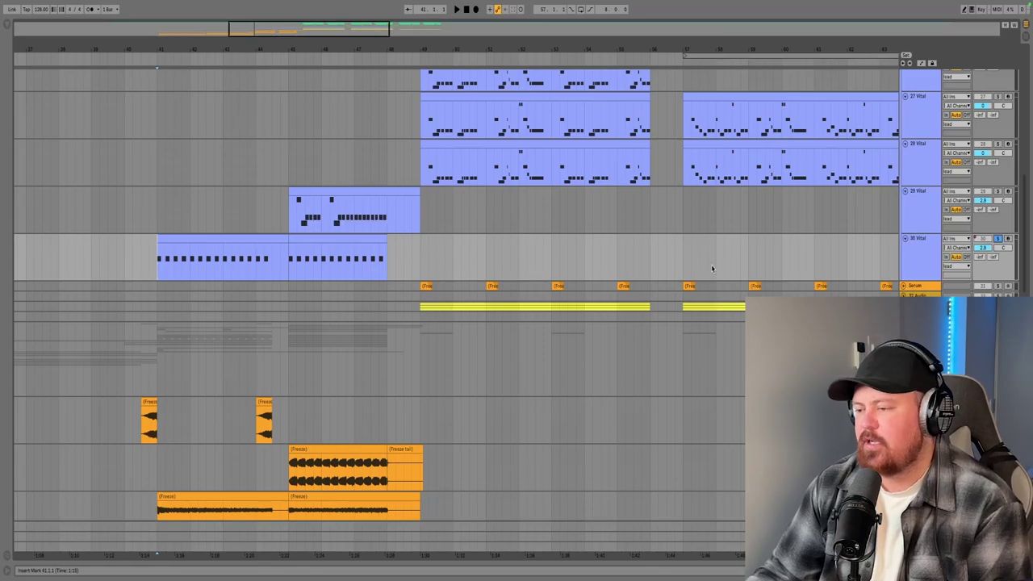
# Step: Audition track 30 Vital in solo from bar 41, and with track 29 Vital from bar 45 while showing its device chain
pyautogui.click(924, 249)
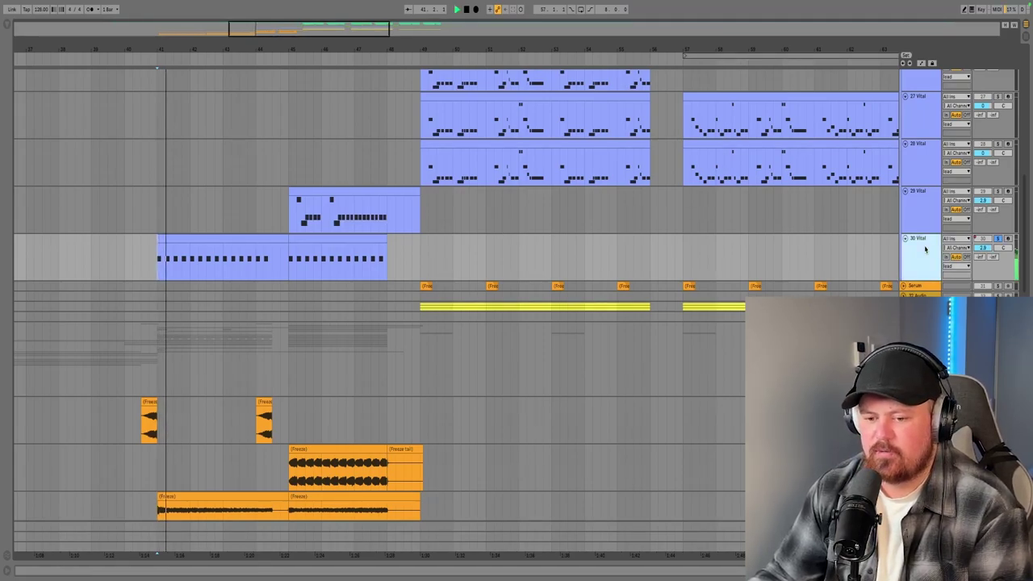
pyautogui.press('space')
pyautogui.click(320, 264)
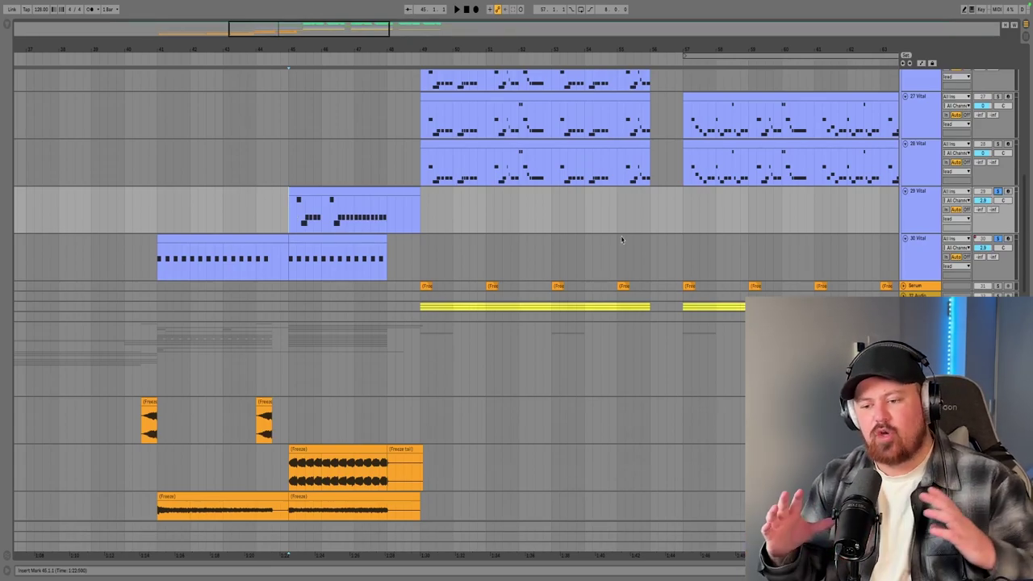
pyautogui.hotkey('shift', 'Tab')
pyautogui.press('space')
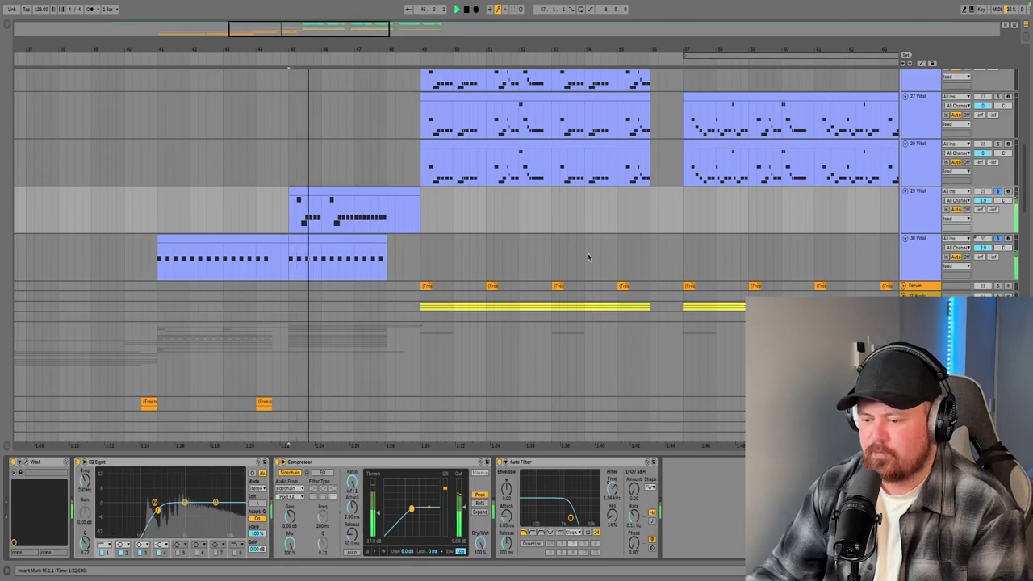